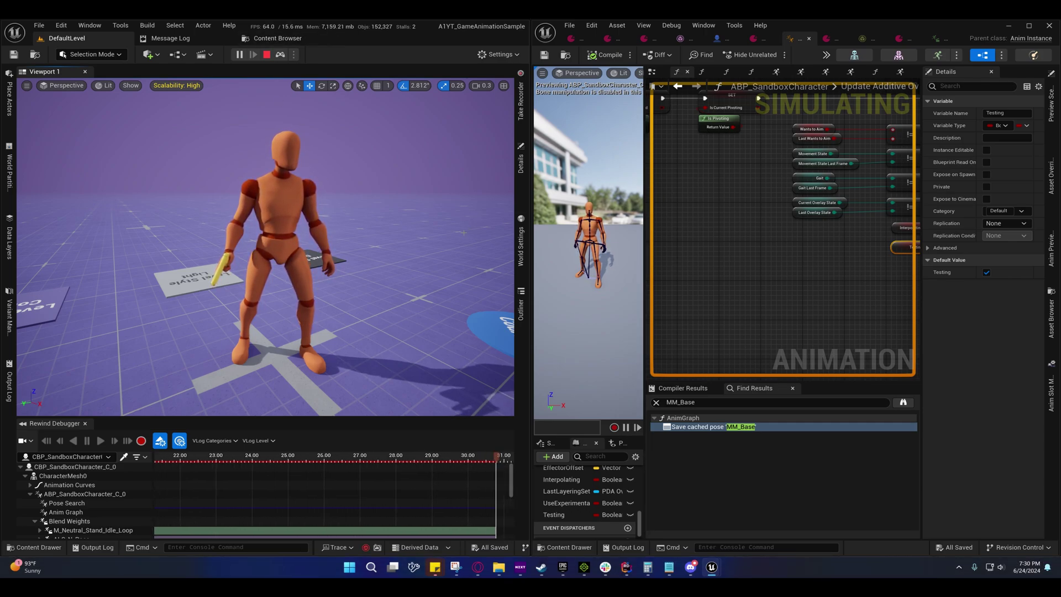
Examine the comparison conditions, OR node, Branch and Evaluate Chooser node in the ABP_SandboxCharacter overlay update function
right_click_drag(718, 194, 684, 205)
right_click_drag(671, 125, 680, 156)
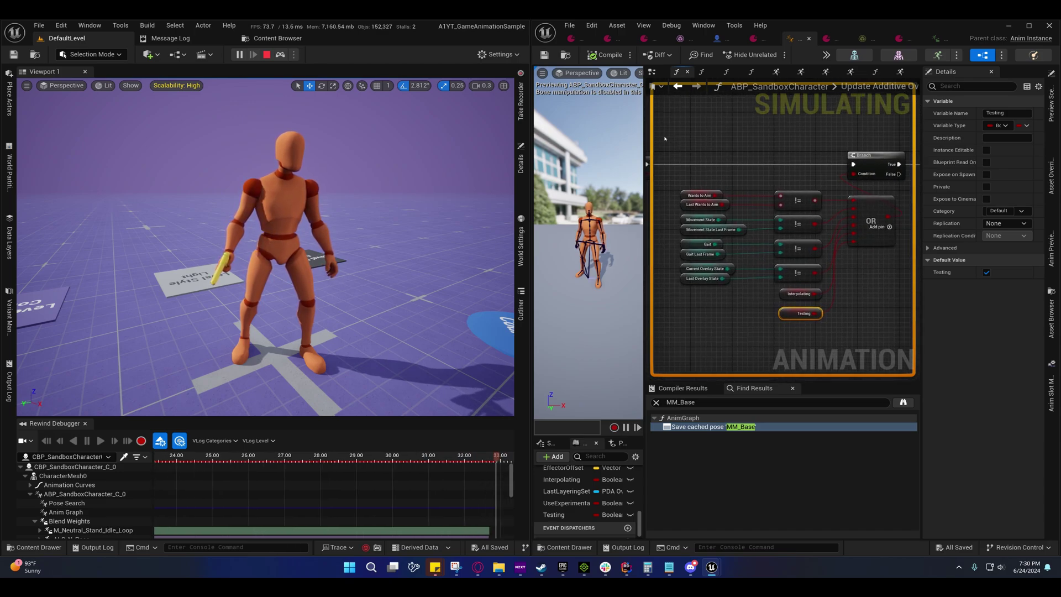
left_click_drag(665, 139, 890, 352)
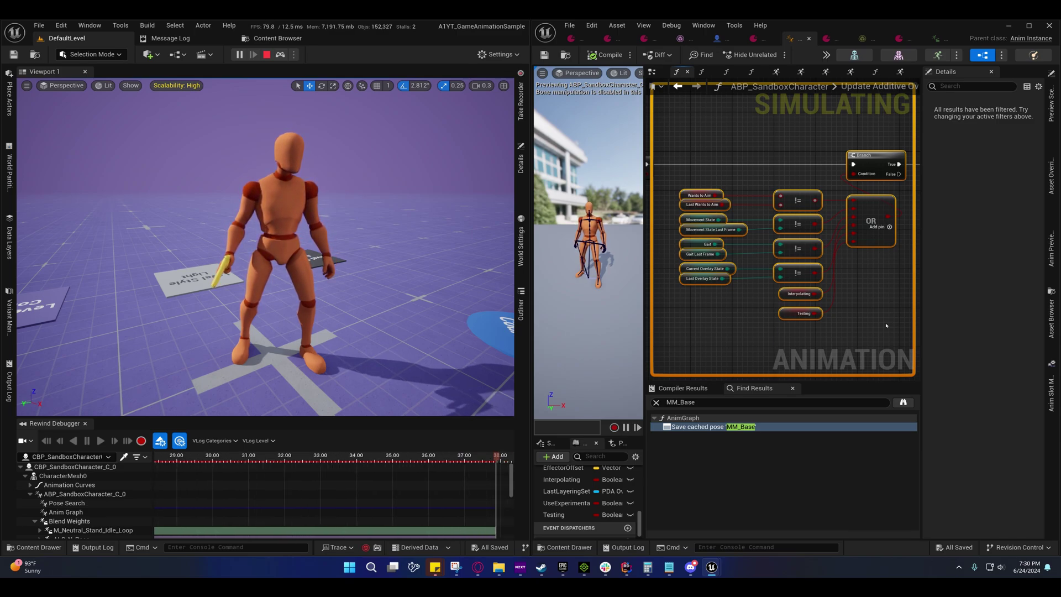
right_click_drag(762, 316, 665, 307)
right_click_drag(808, 260, 876, 259)
left_click(771, 190)
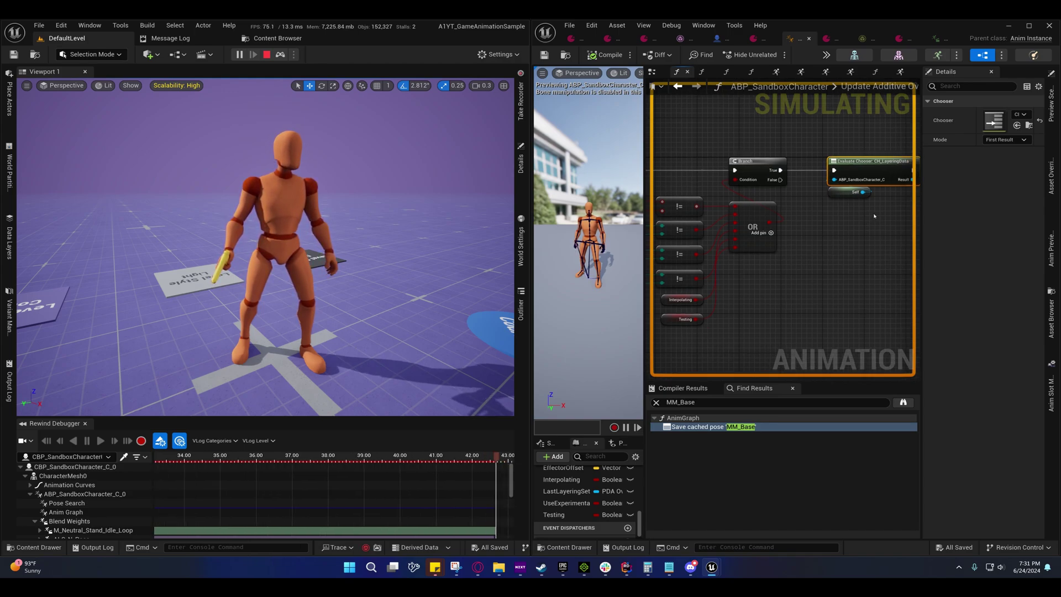
right_click_drag(799, 262, 845, 273)
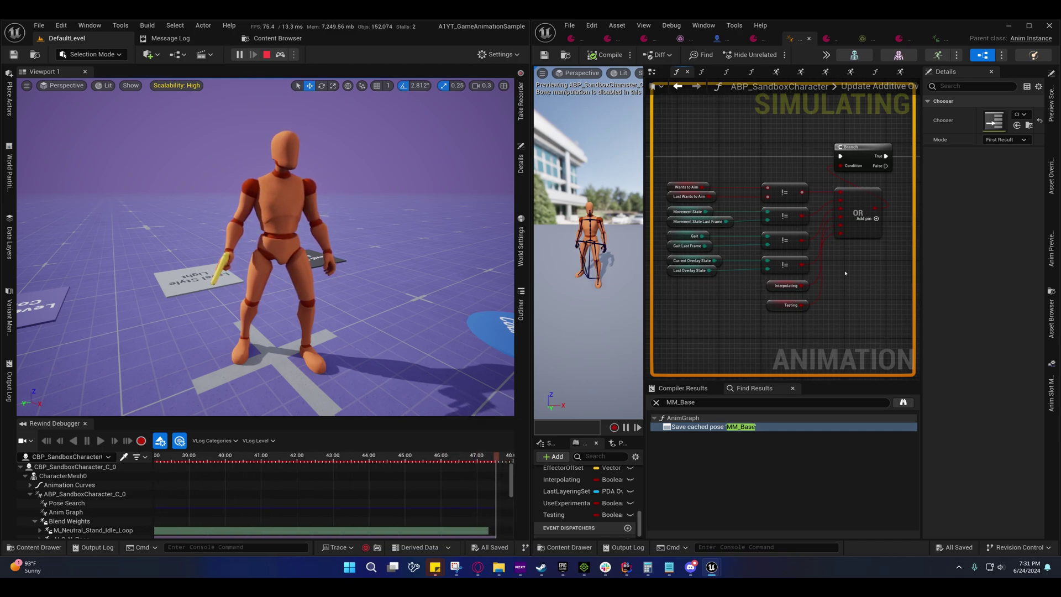
right_click_drag(765, 293, 717, 293)
left_click_drag(668, 181, 846, 306)
right_click_drag(865, 238, 717, 260)
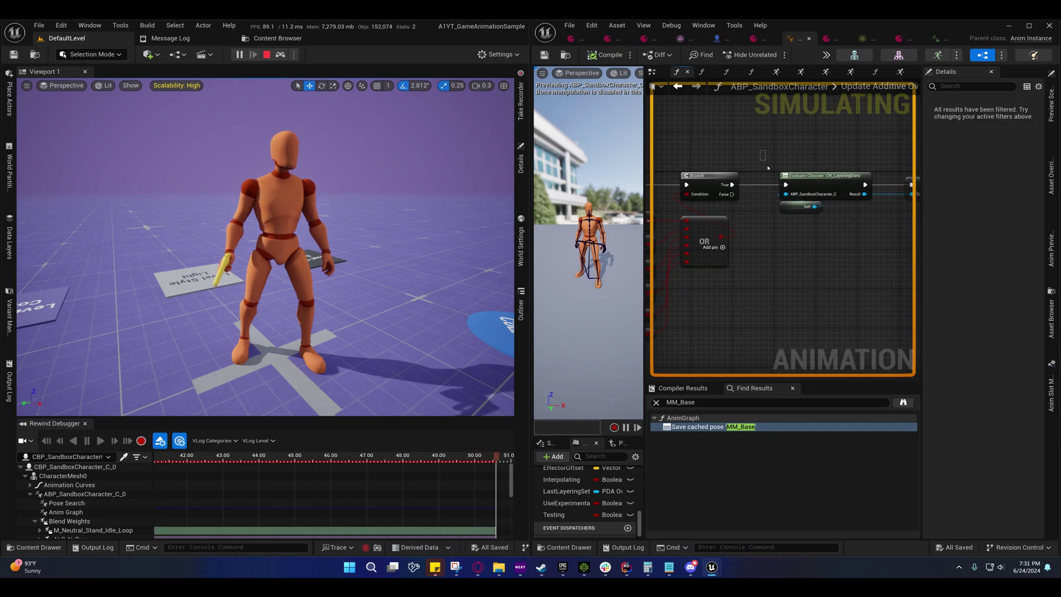
left_click_drag(803, 222, 803, 222)
right_click_drag(758, 255, 786, 250)
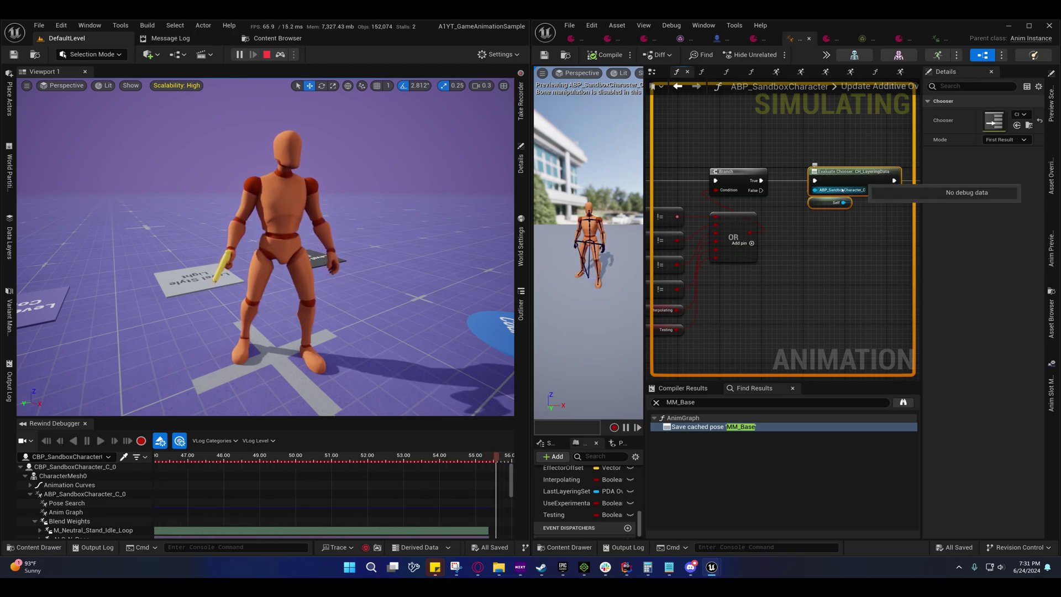
right_click_drag(789, 254, 847, 276)
left_click_drag(662, 178, 852, 287)
right_click_drag(852, 287, 675, 315)
left_click(788, 181)
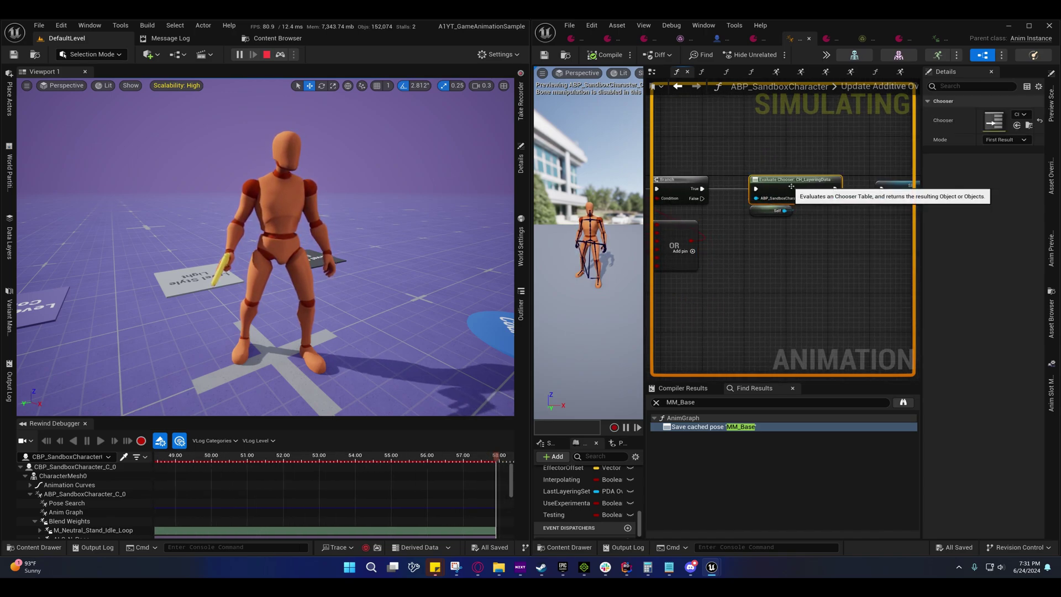
Shift the Interpolating variable node slightly left beneath the comparison nodes
right_click_drag(755, 249, 845, 218)
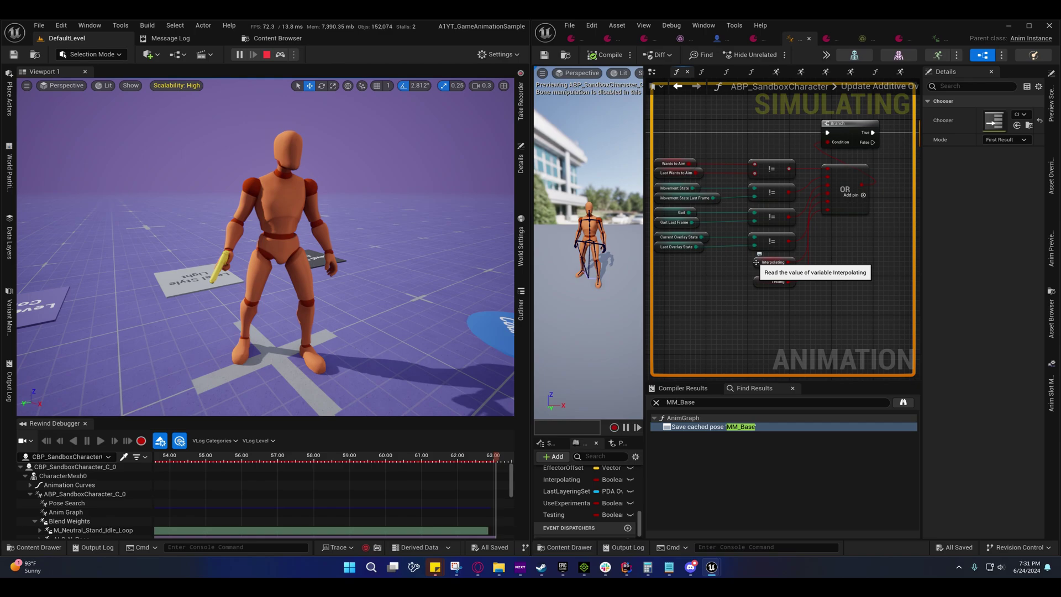
left_click(769, 263)
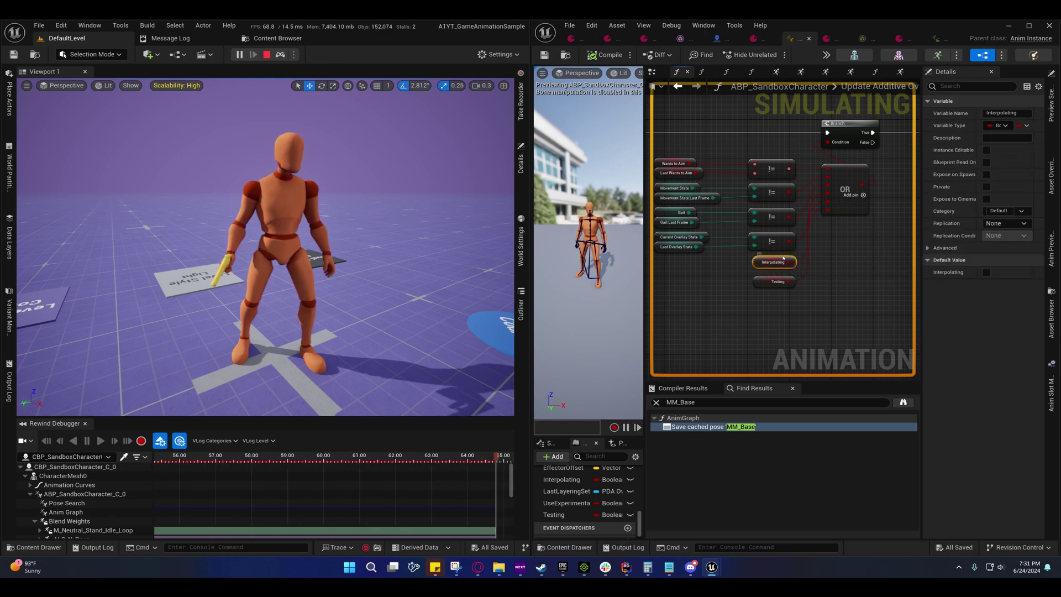
right_click_drag(772, 263, 730, 270)
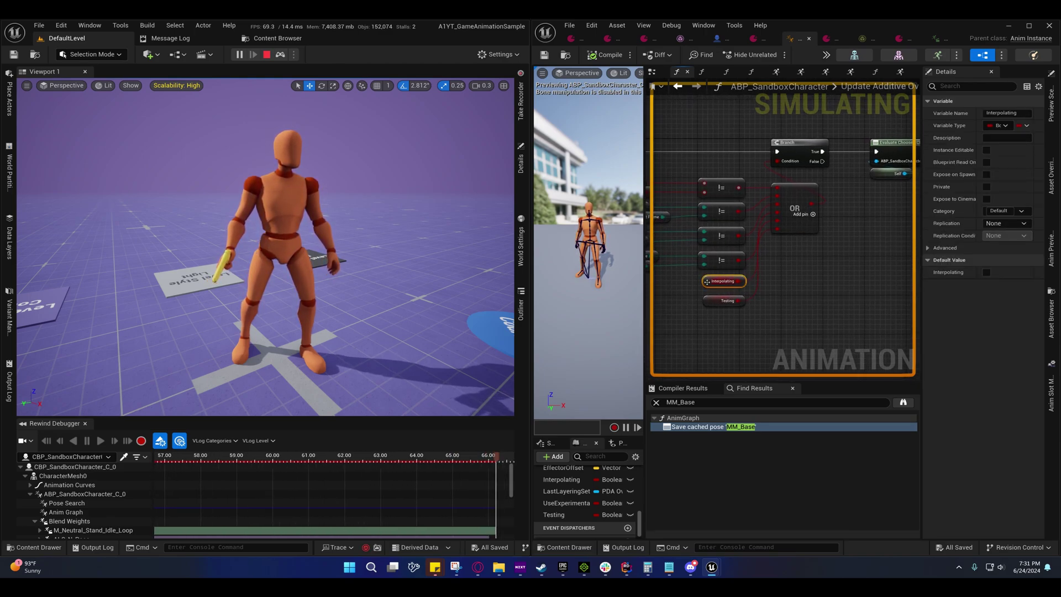
left_click_drag(708, 282, 702, 282)
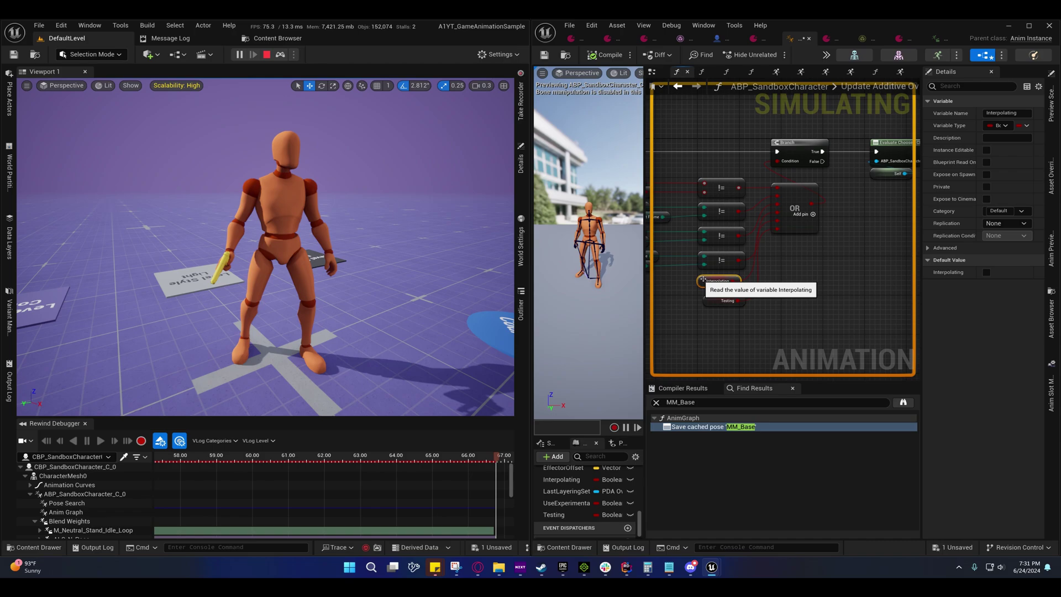
Review how the state comparisons and the Interpolating and Testing variables gate the CH_LayeringData chooser evaluation
right_click_drag(702, 282, 803, 211)
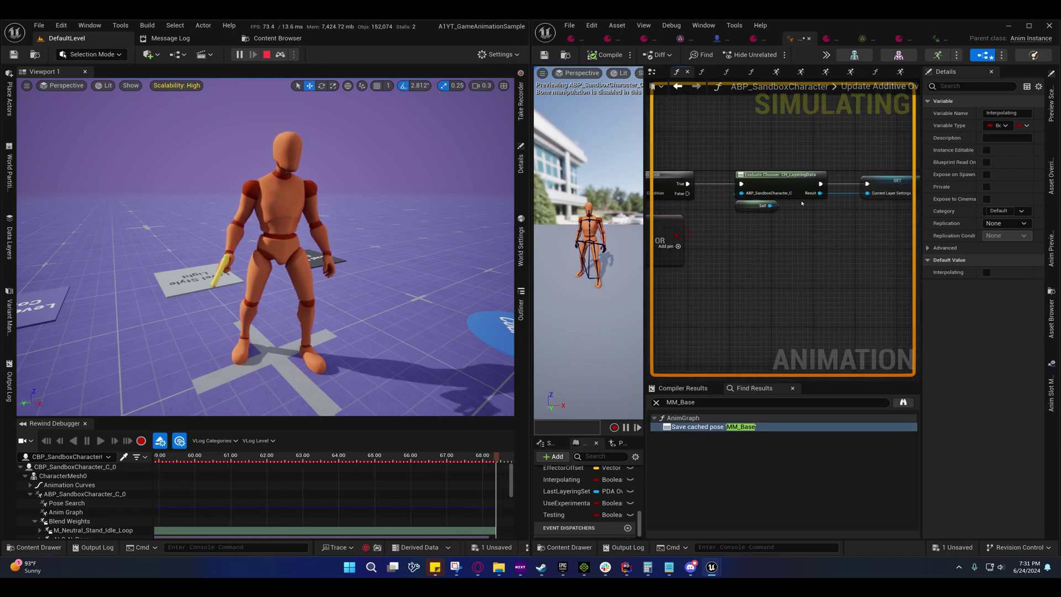
right_click_drag(721, 233, 843, 219)
mouse_move(728, 295)
right_mouse_down()
mouse_move(809, 286)
mouse_move(734, 278)
right_mouse_up()
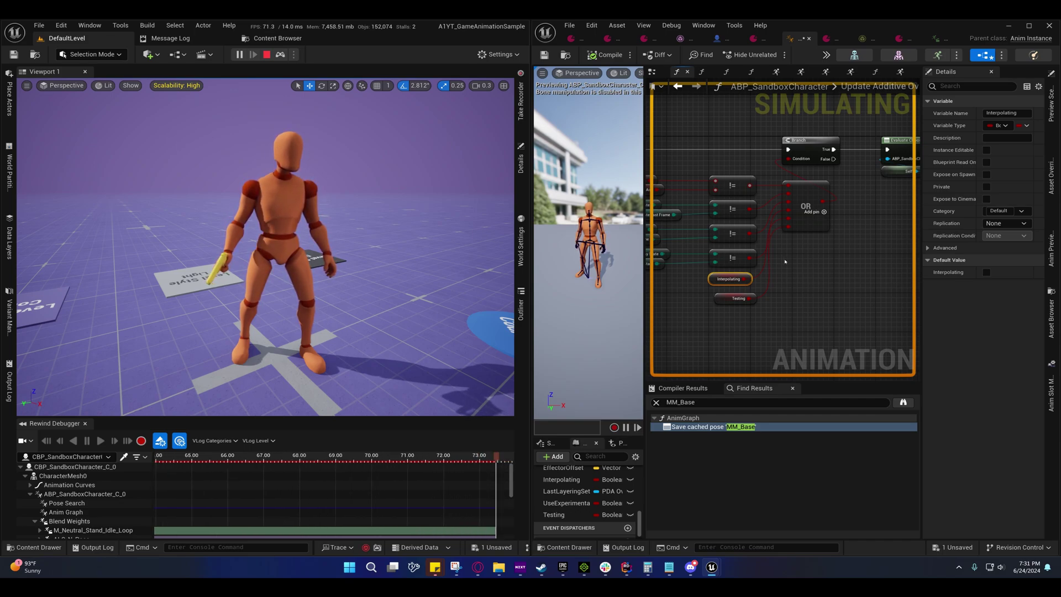
right_click_drag(785, 262, 873, 253)
left_click_drag(686, 139, 869, 246)
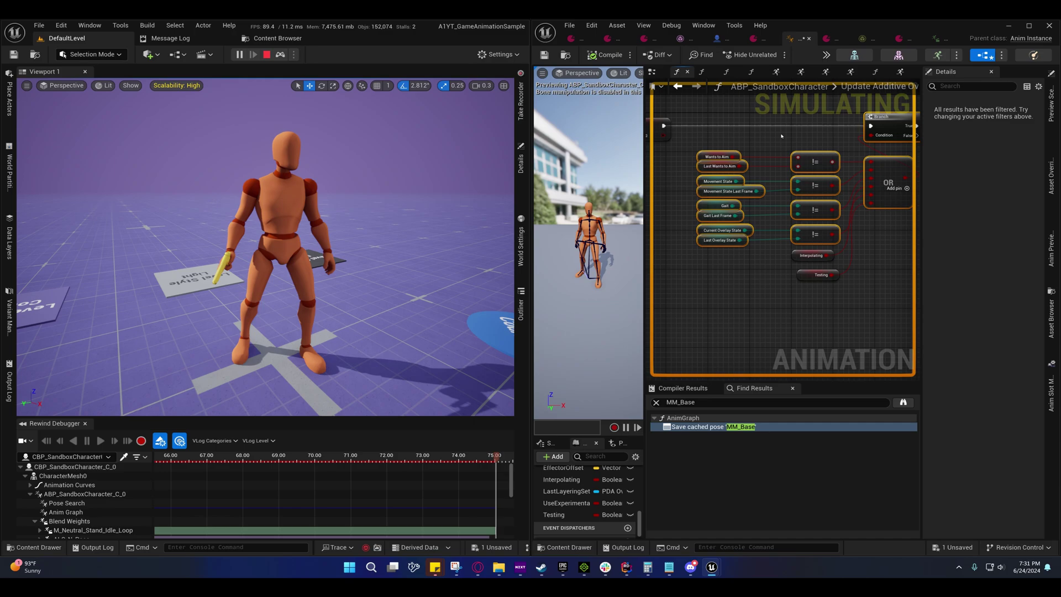
left_click(782, 136)
right_click_drag(782, 137, 701, 148)
right_click_drag(805, 270, 805, 244)
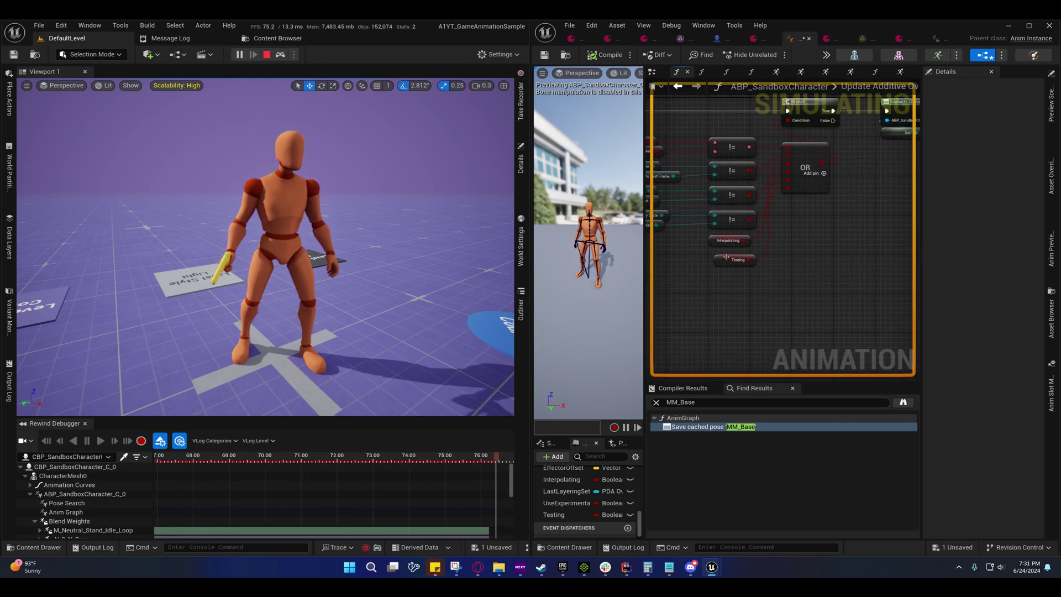
left_click(725, 257)
right_click_drag(894, 176, 811, 233)
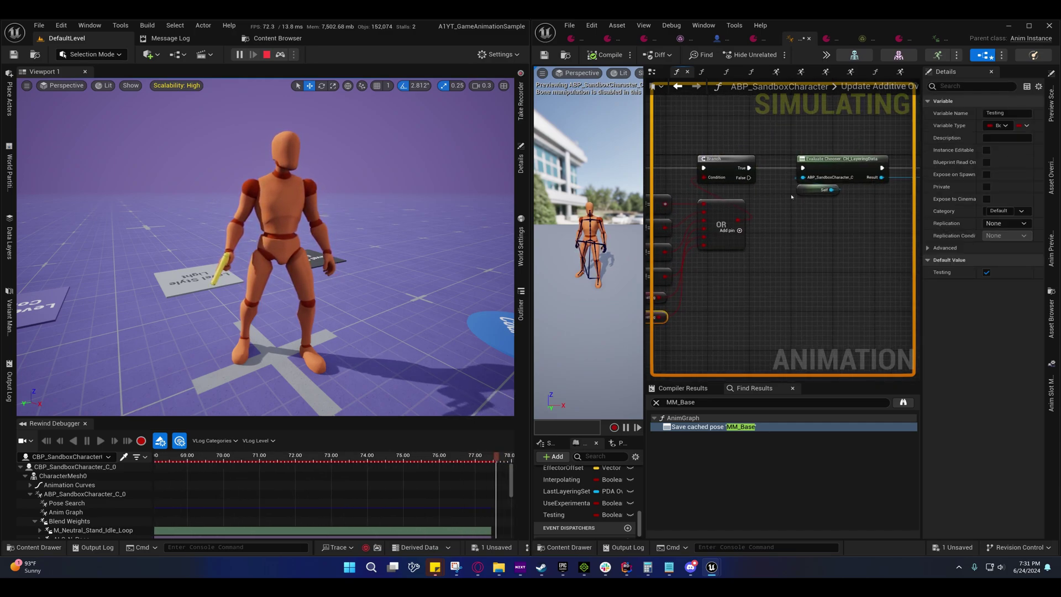
left_click(852, 174)
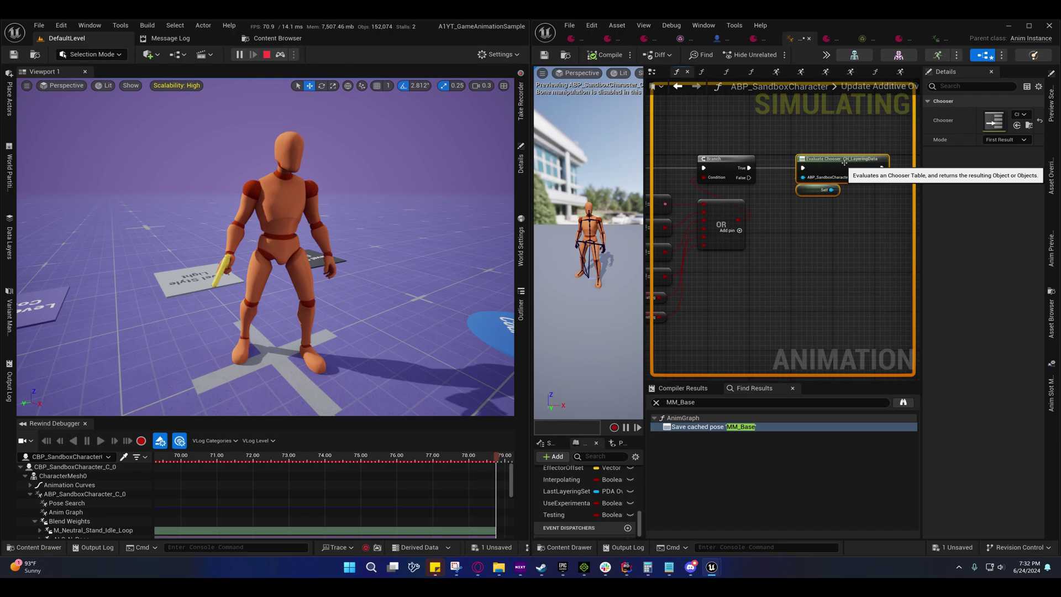
right_click_drag(850, 187, 835, 224)
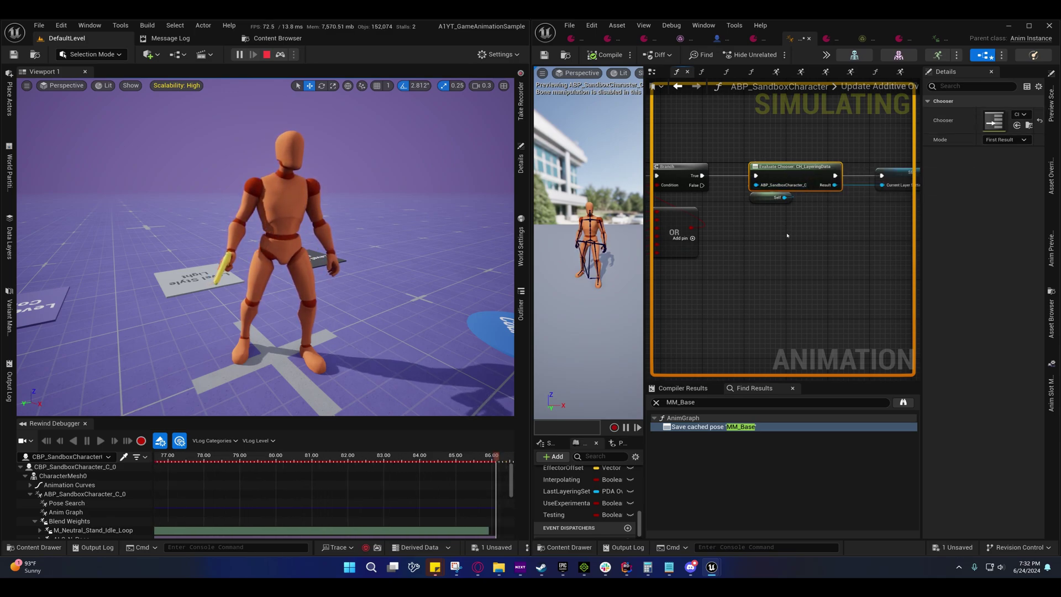
right_click_drag(785, 231, 954, 213)
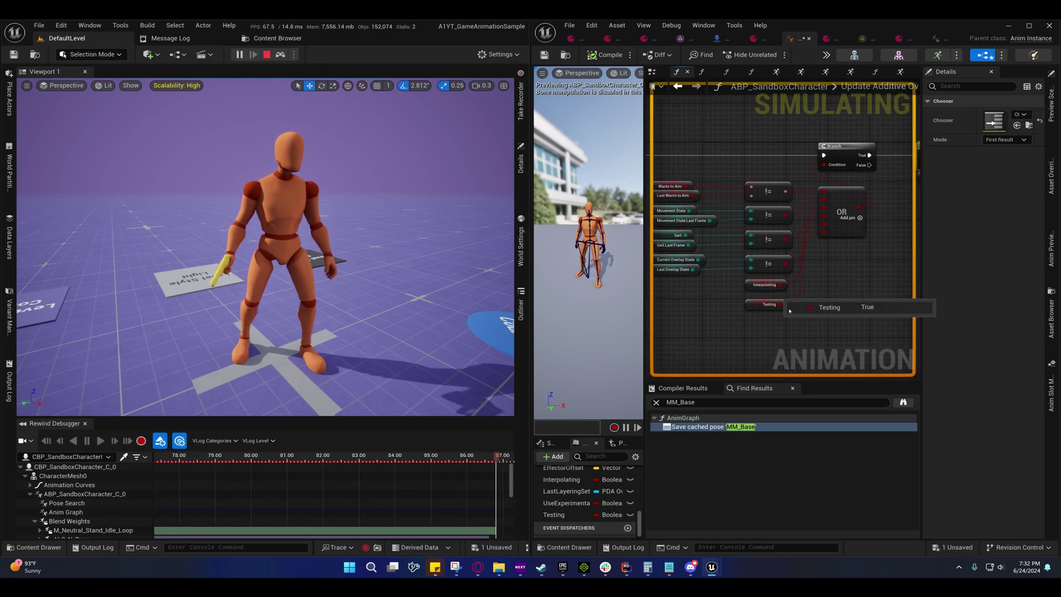
Move the Testing variable node up closer beneath the Interpolating node
right_click_drag(779, 279, 762, 244)
left_click(758, 269)
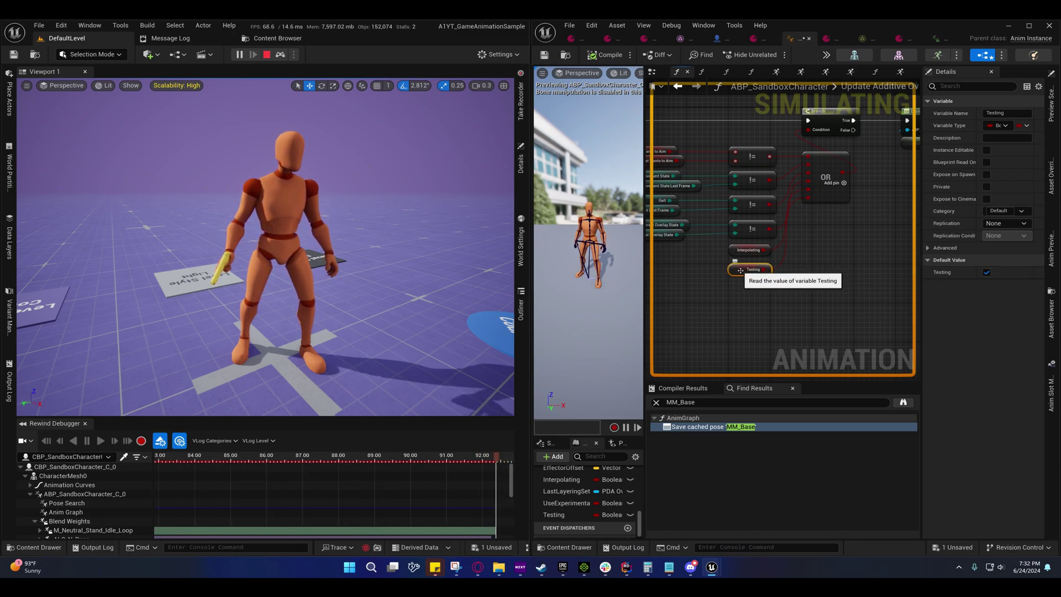
left_click_drag(741, 270, 741, 265)
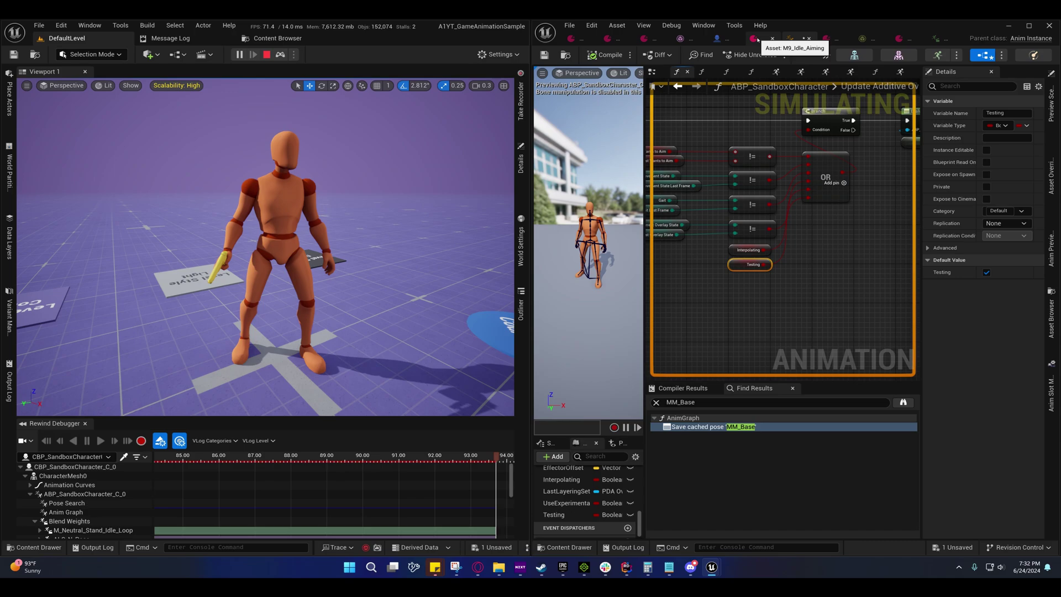
Close all the open M9 and M4A1 overlay layering data assets, keeping M9, the blueprints, CH_LayeringData and Aggressive_Pose open
left_click(756, 39)
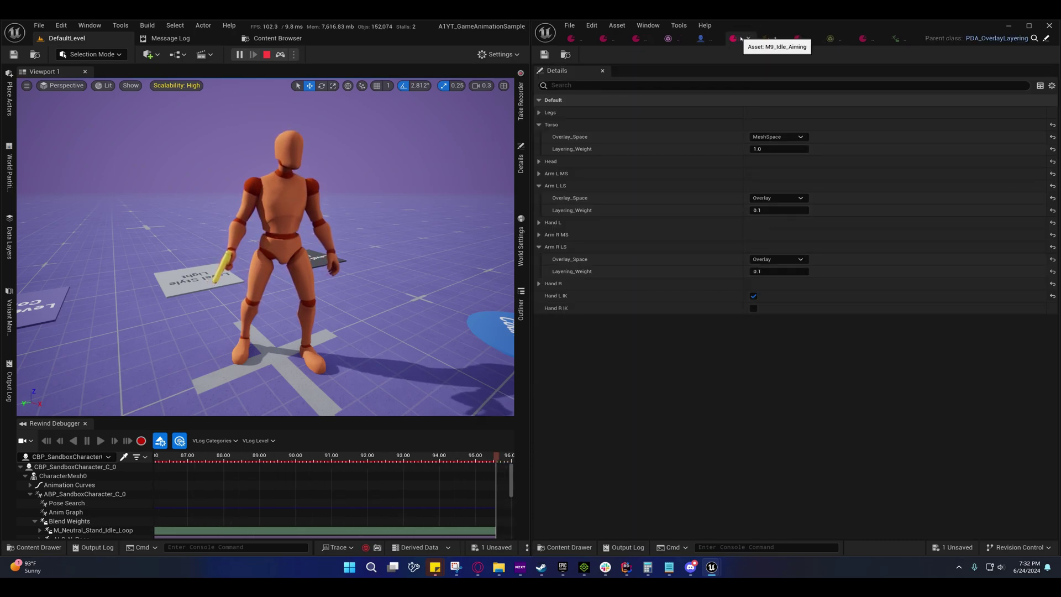
left_click(749, 38)
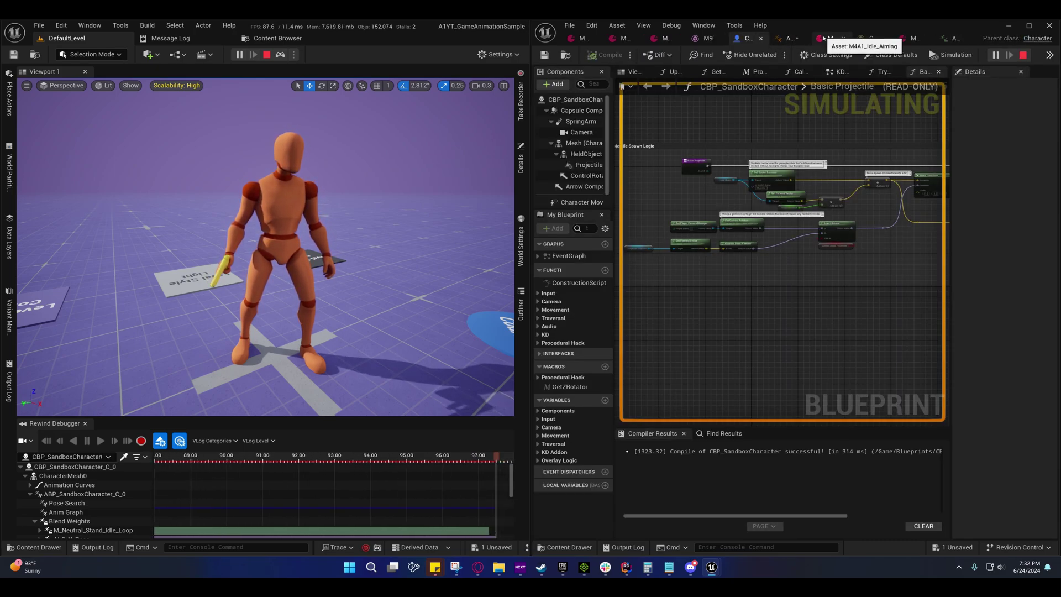
left_click(824, 39)
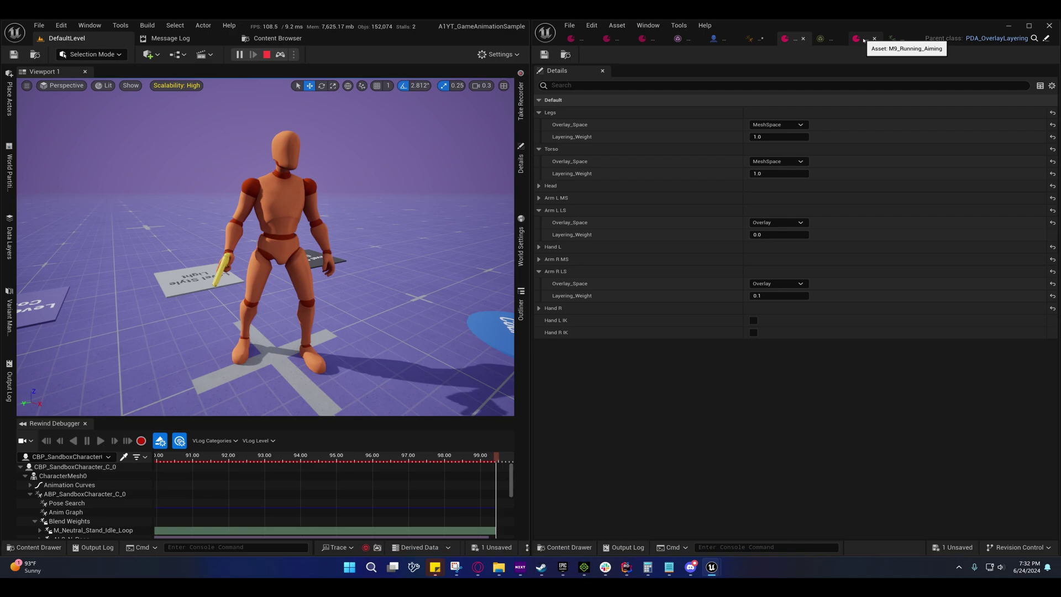
left_click(875, 39)
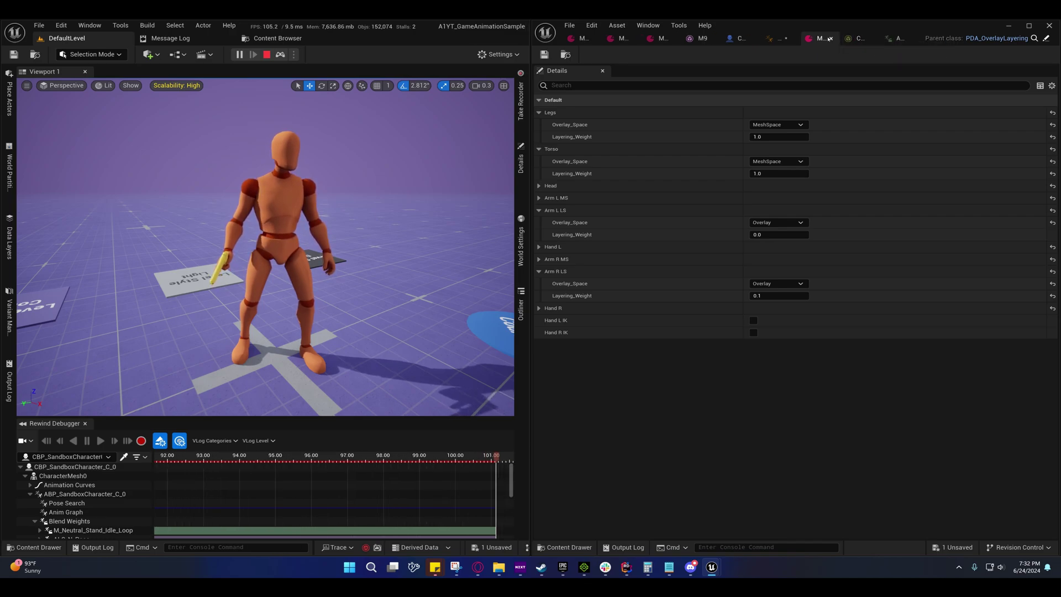
left_click(830, 39)
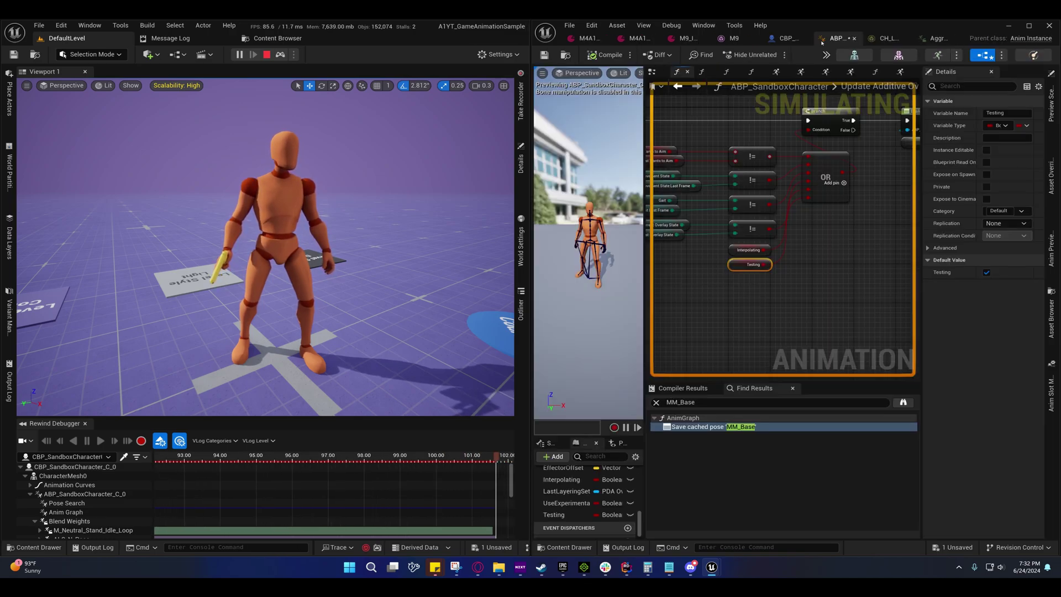
left_click(703, 38)
left_click(667, 40)
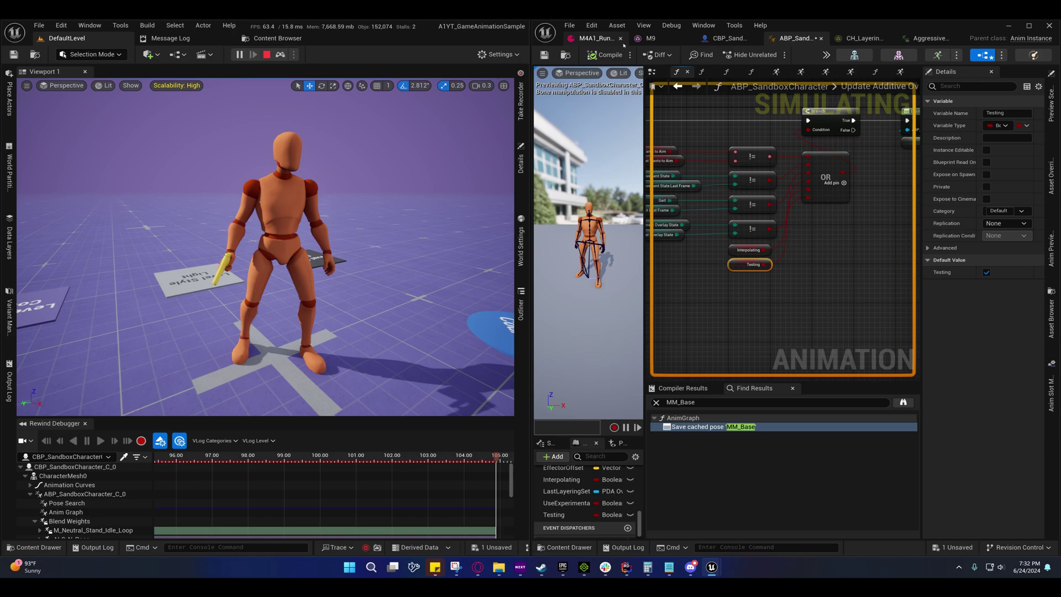
left_click(623, 39)
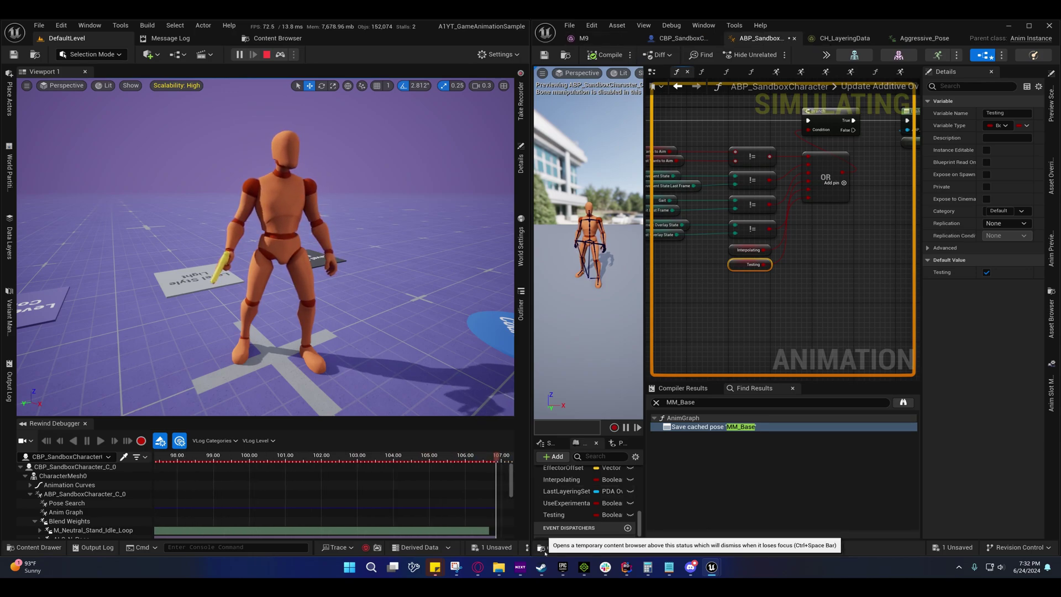
Open the M9_Idle_Rest data asset from the Blueprints/Weapons/M9 folder
left_click(569, 547)
left_click(583, 468)
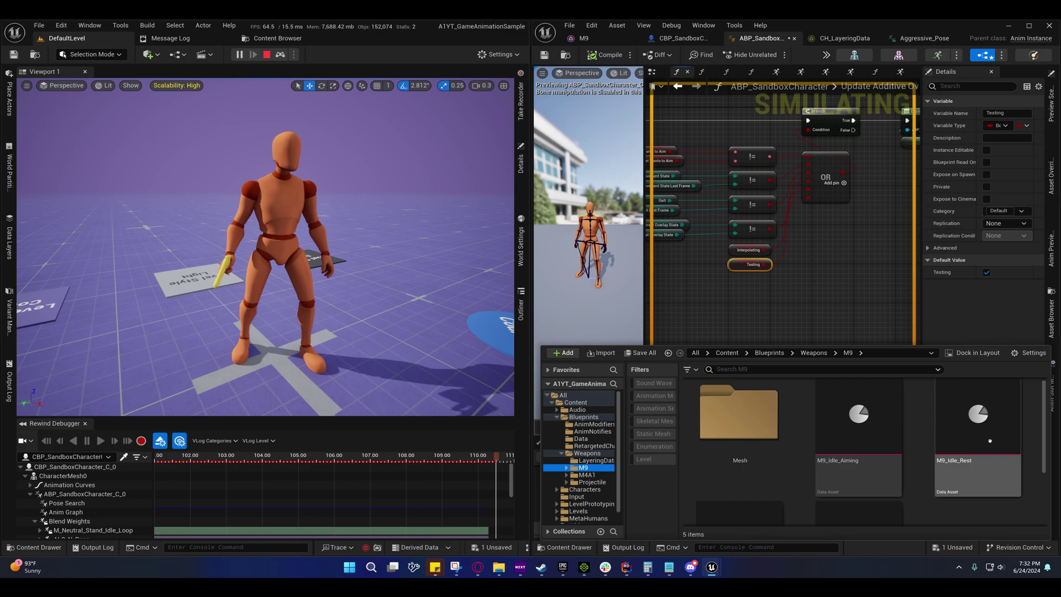
double_click(978, 436)
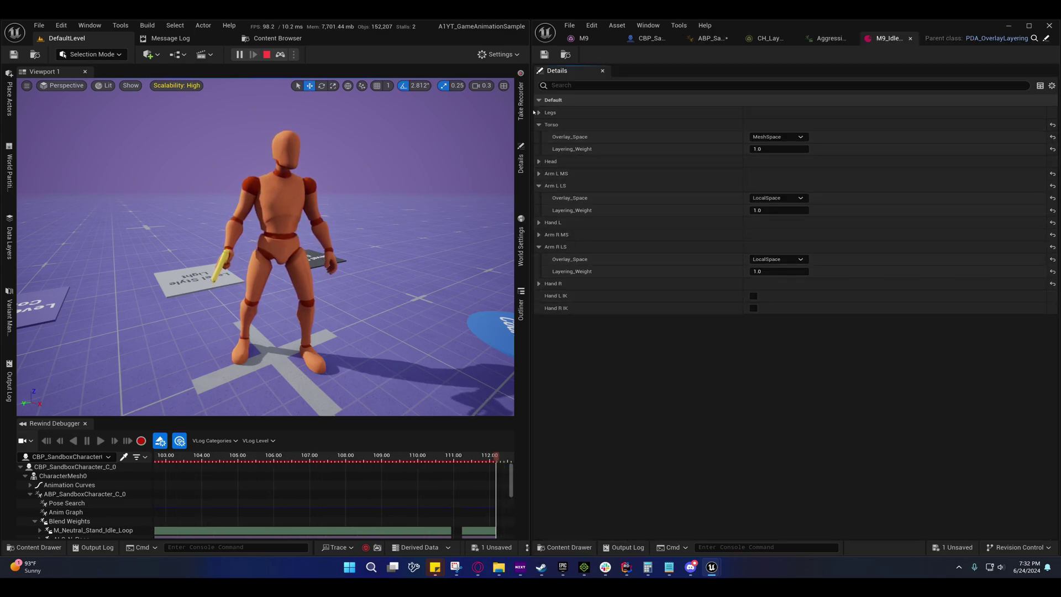
Expand the Legs layering settings and set their Overlay_Space to MeshSpace
left_click(760, 113)
left_click(771, 124)
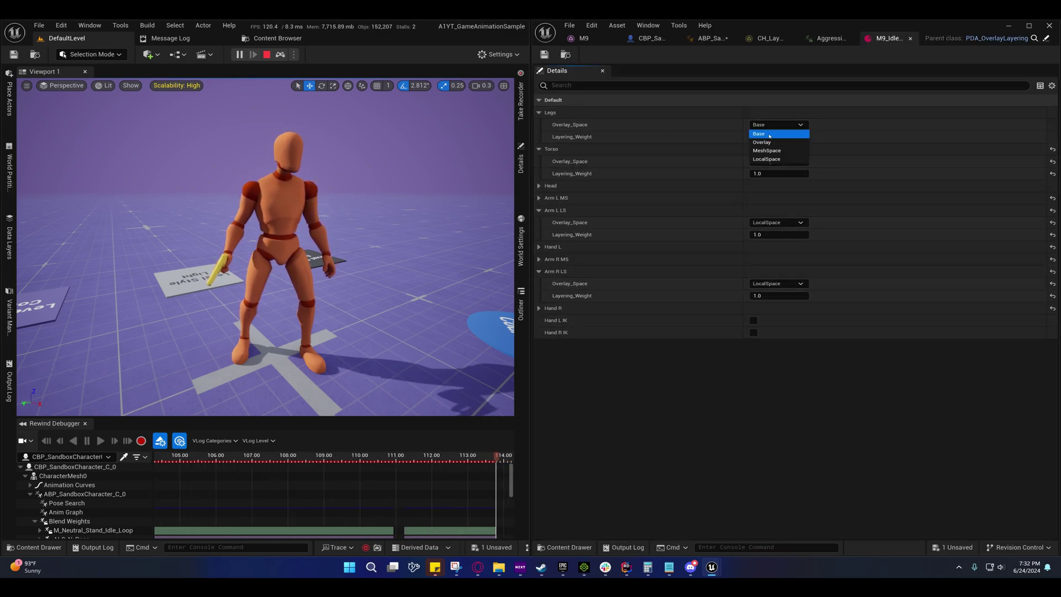
left_click(770, 149)
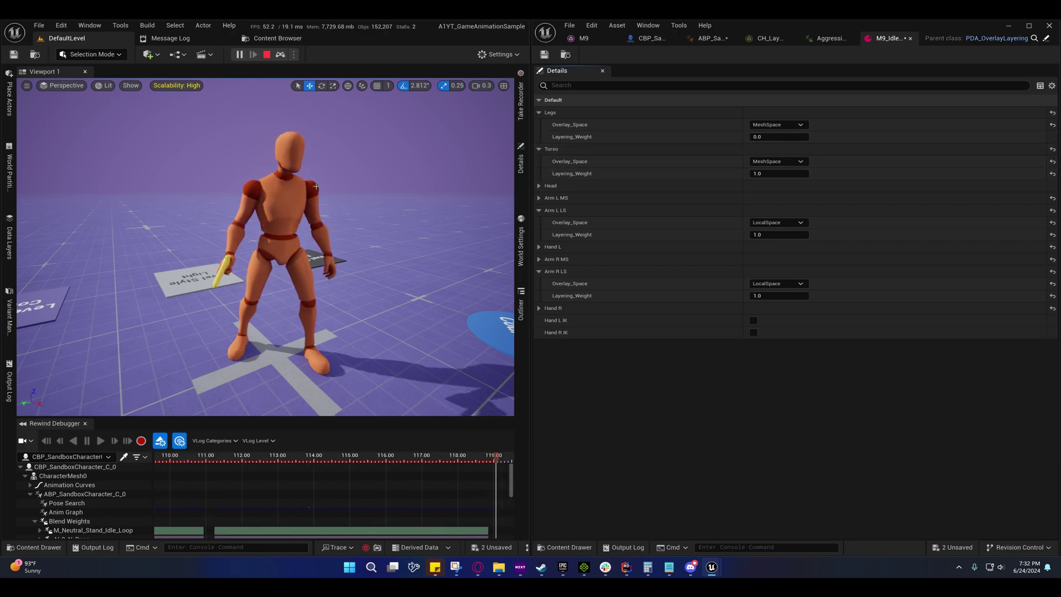
right_click_drag(387, 269, 387, 269)
Switch the Legs Overlay_Space through Base, LocalSpace, MeshSpace and Overlay in turn to compare the leg pose on the character
left_click(774, 125)
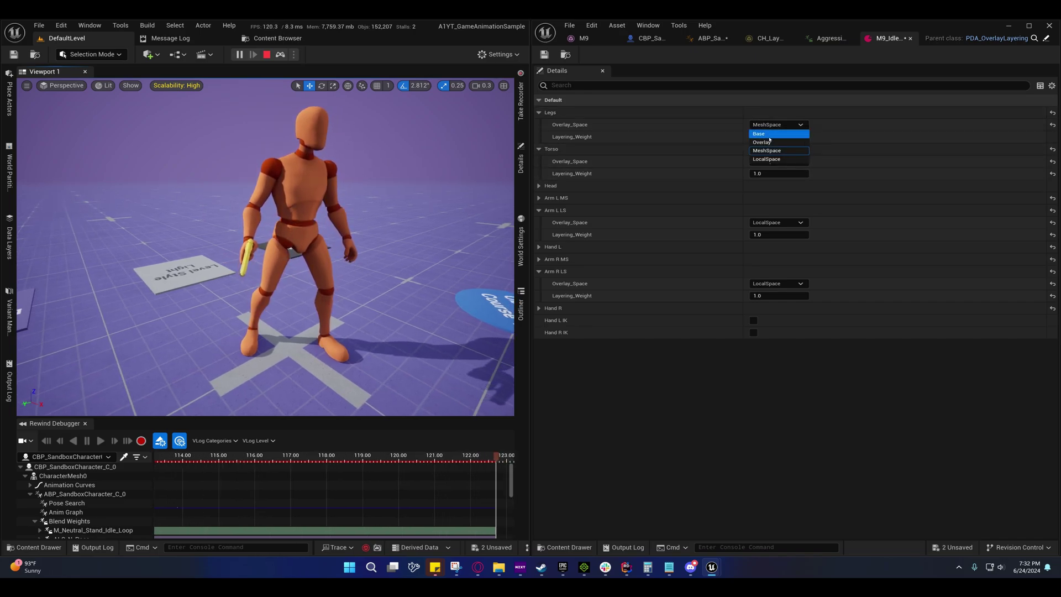
left_click(760, 133)
left_click(774, 125)
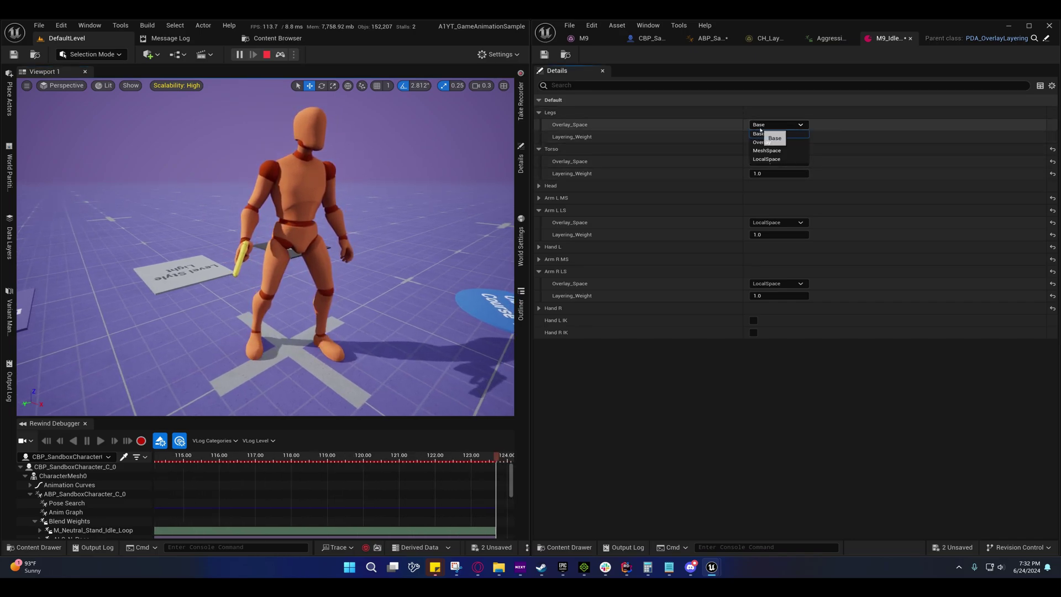
left_click(766, 158)
left_click(774, 125)
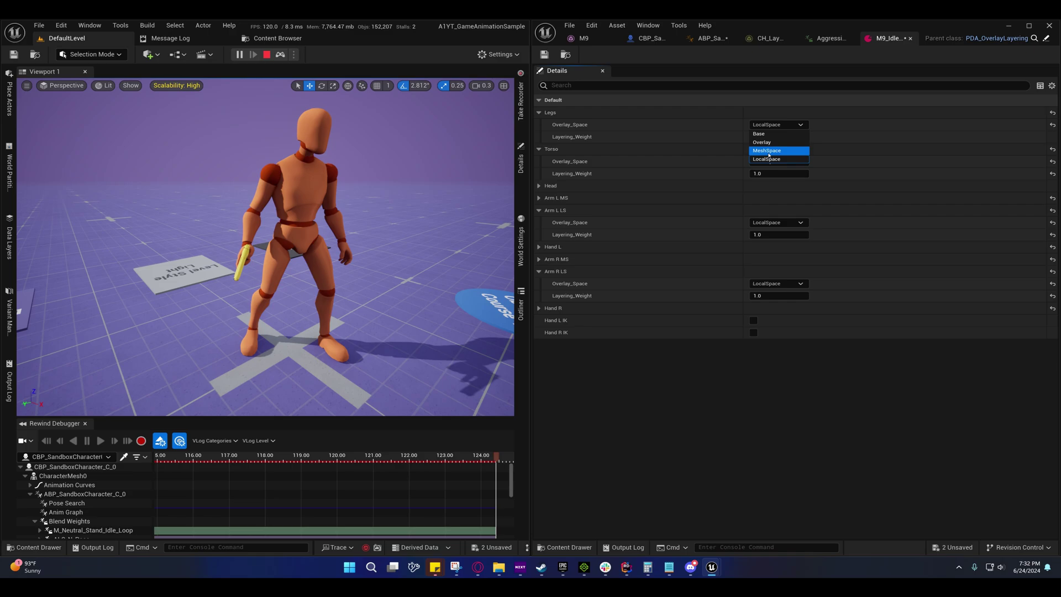
left_click(767, 151)
left_click(773, 124)
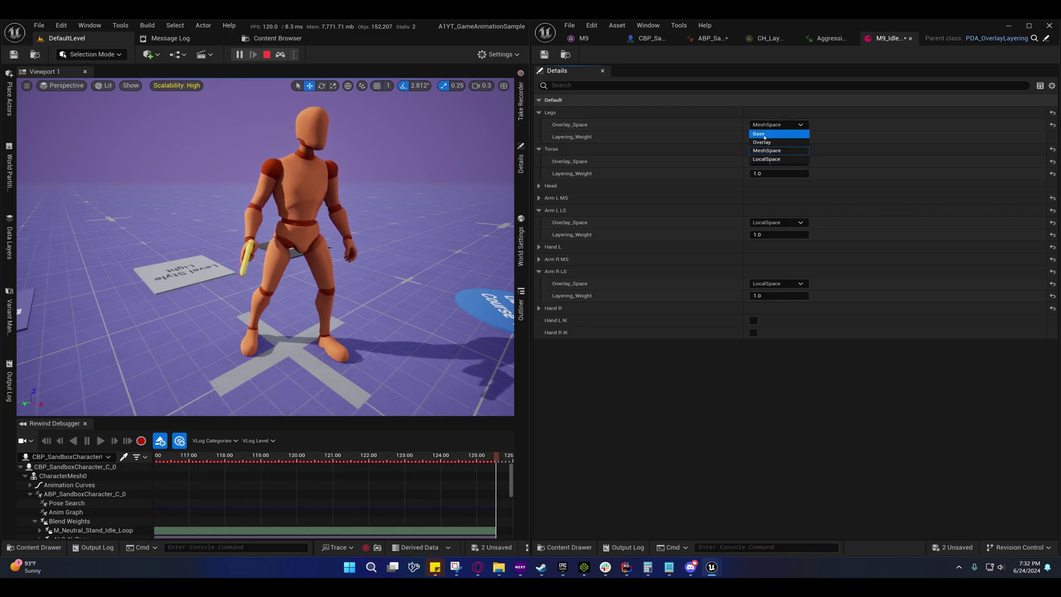
left_click(765, 141)
Set the Legs Overlay_Space in M9_Idle_Rest to Base
left_click(774, 125)
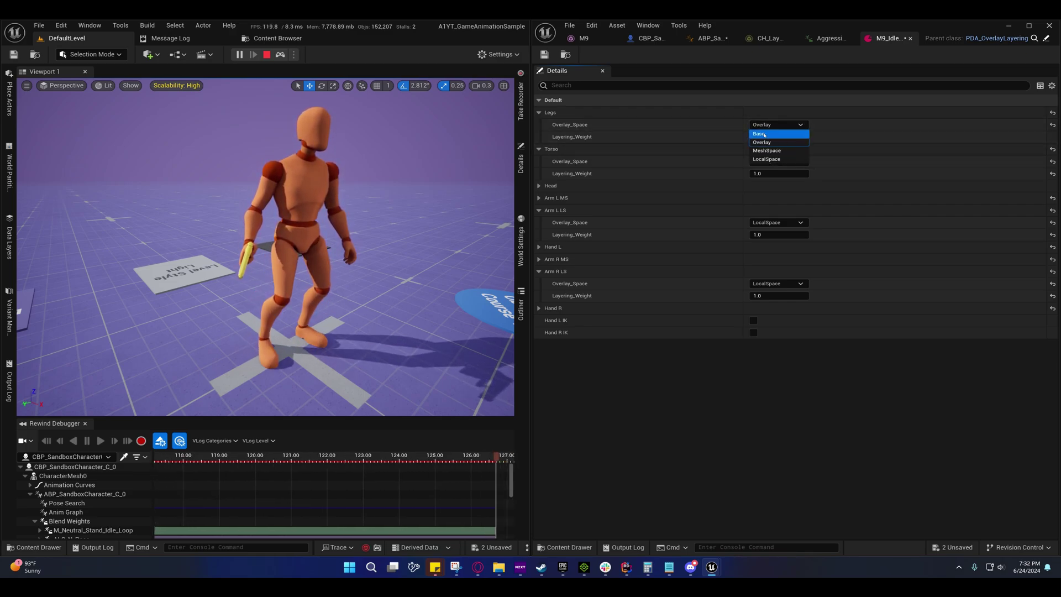
left_click(760, 133)
left_click(763, 126)
left_click(760, 129)
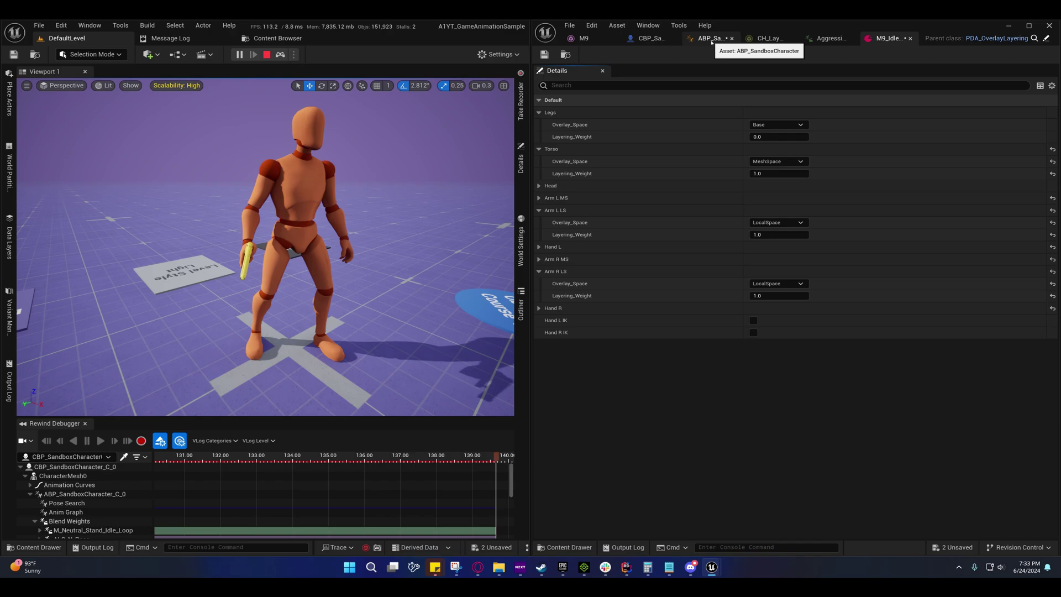
Review the update conditions feeding the OR node in ABP_SandboxCharacter, including Interpolating and Testing, and put the asset window away
left_click(712, 40)
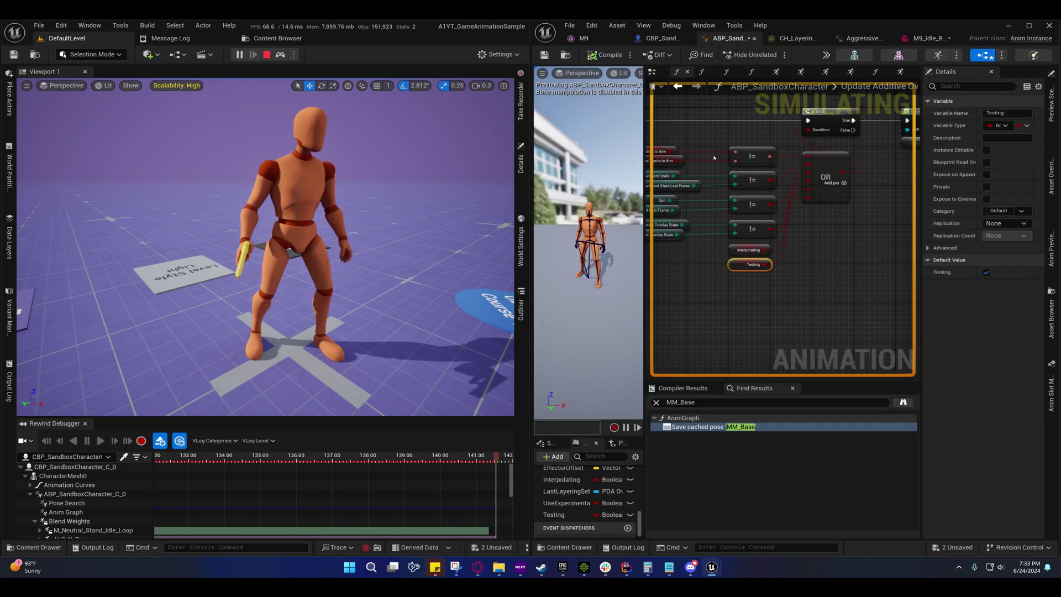
right_click_drag(714, 158, 761, 154)
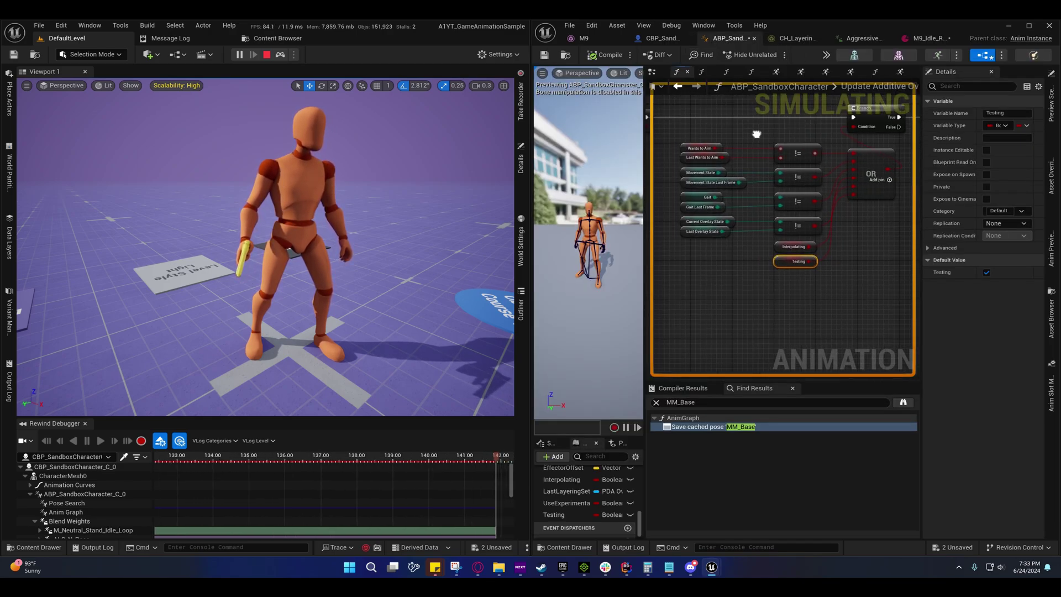
left_click(1007, 26)
Maximize the level editor, possess the character, and run around the level while aiming the M9 to check the layering in motion
left_click_drag(444, 29, 608, 20)
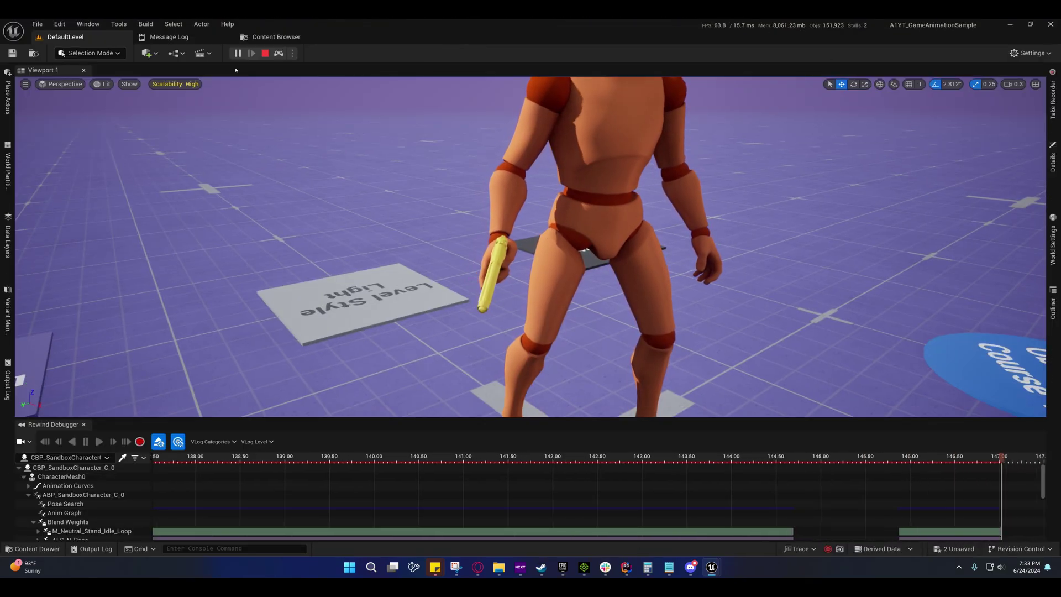
key("F8")
left_click(435, 201)
key("w")
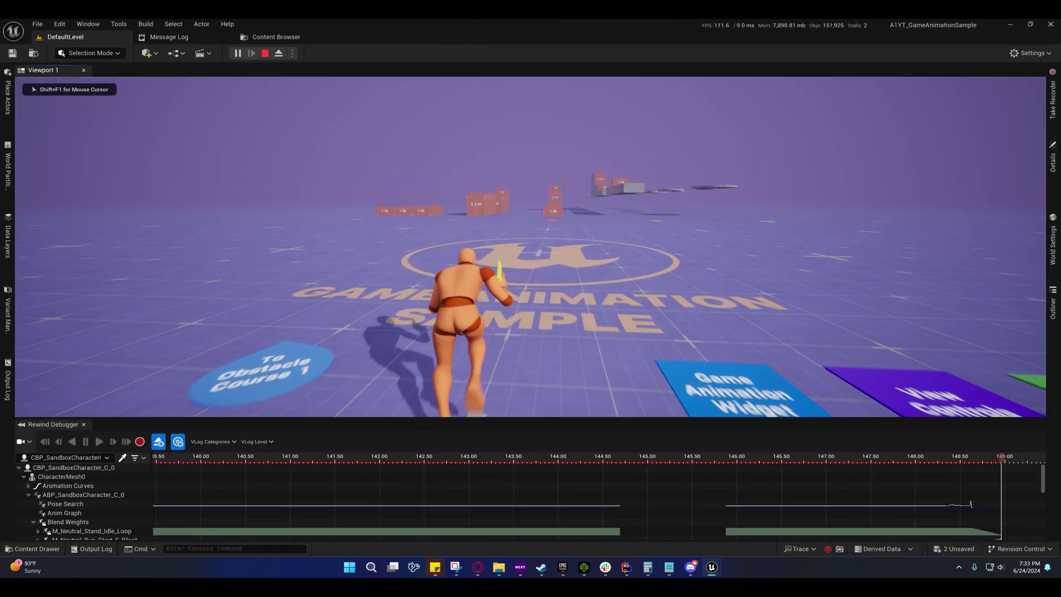
key("a")
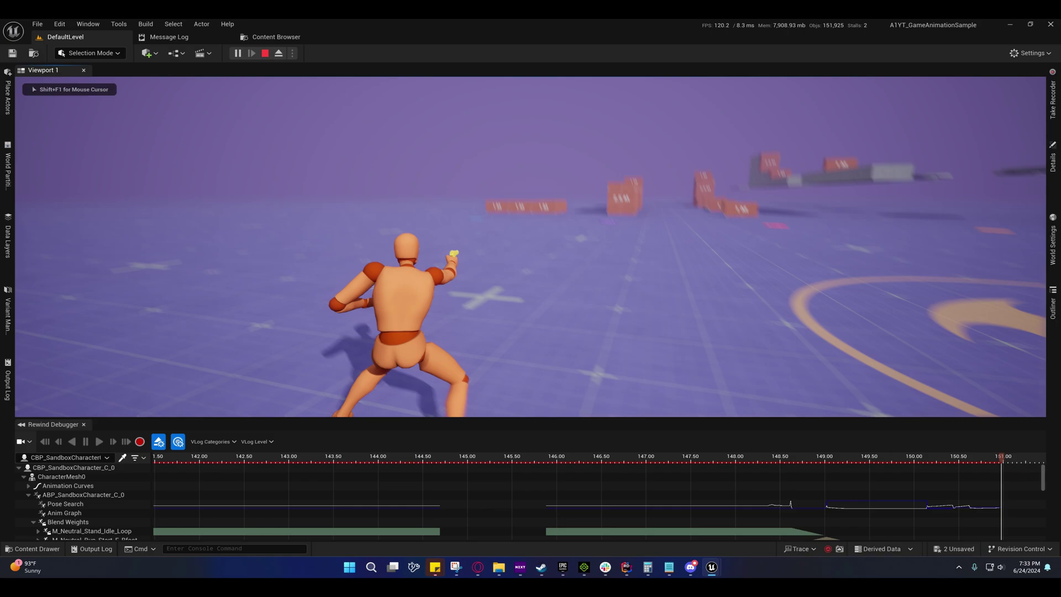
key("w")
key("w")
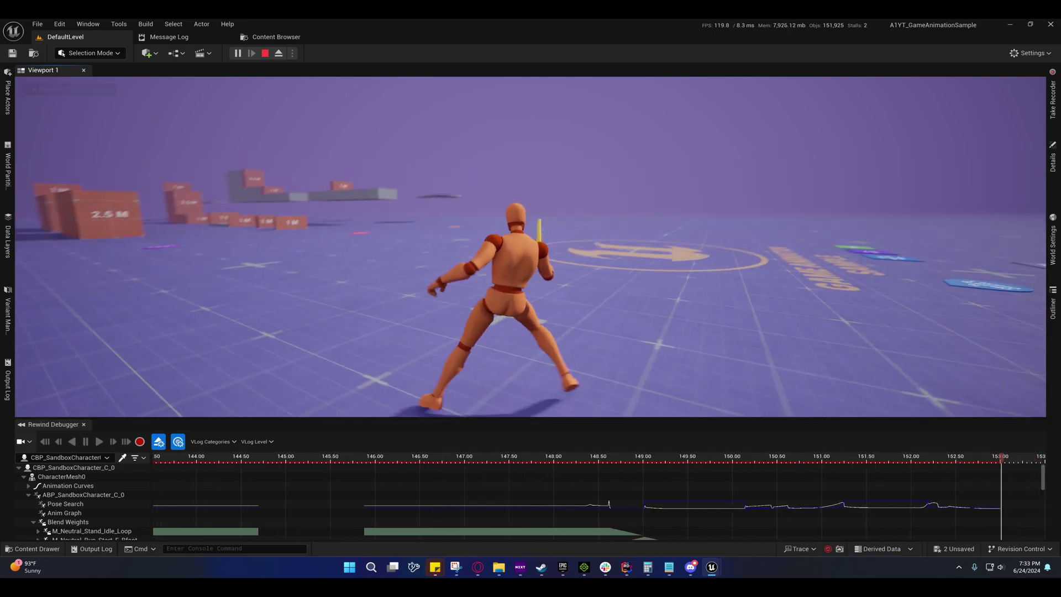
key("w")
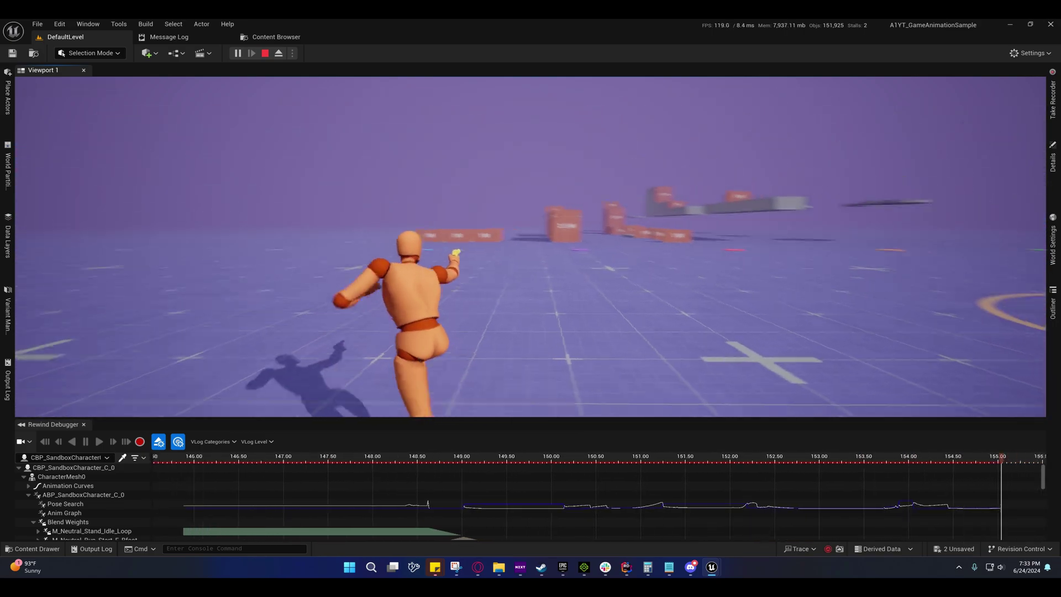
key("d")
key("w")
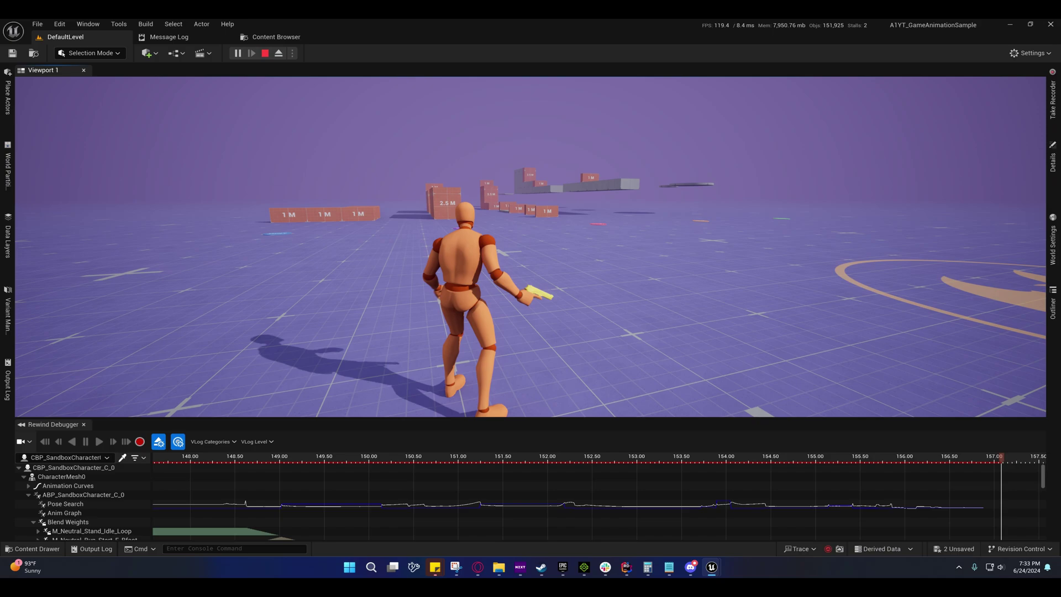
Release control of the character and re-examine the change checks feeding the OR node in ABP_SandboxCharacter
key("shift+F1")
mouse_move(712, 568)
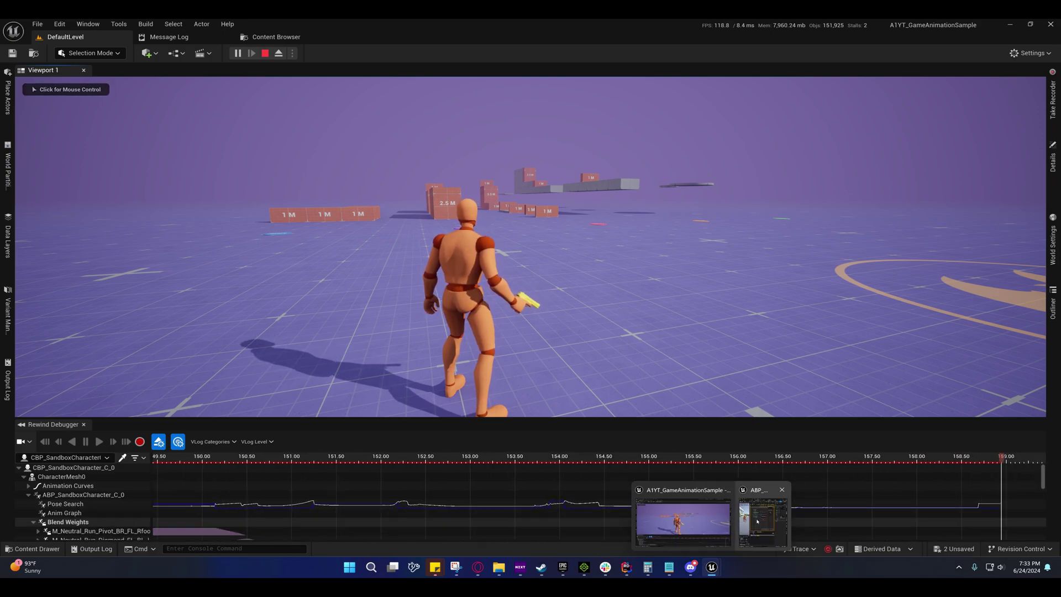
left_click(758, 514)
right_click_drag(691, 306, 684, 266)
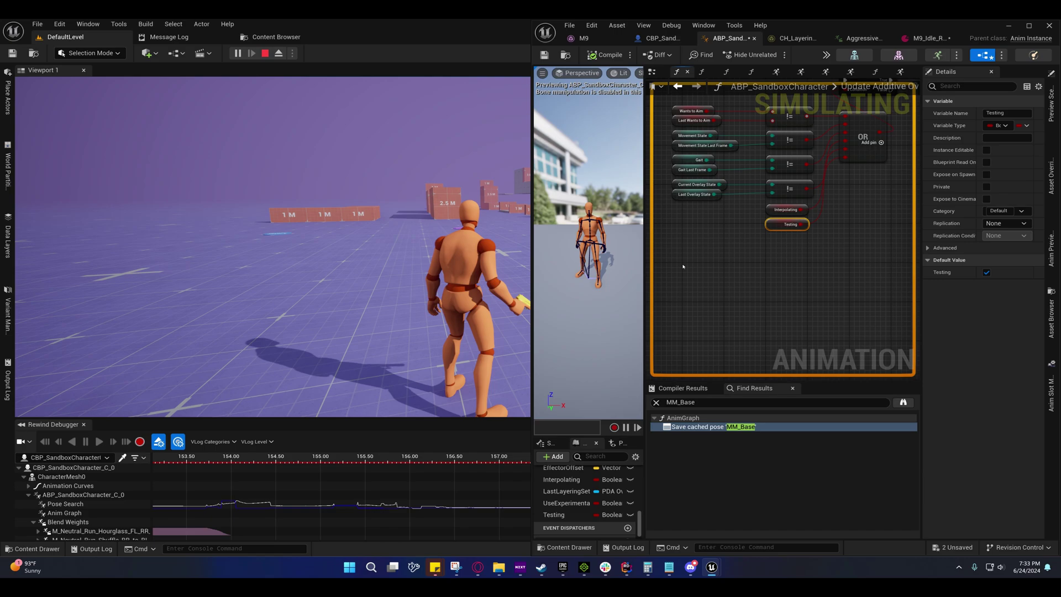
right_click_drag(689, 254, 685, 273)
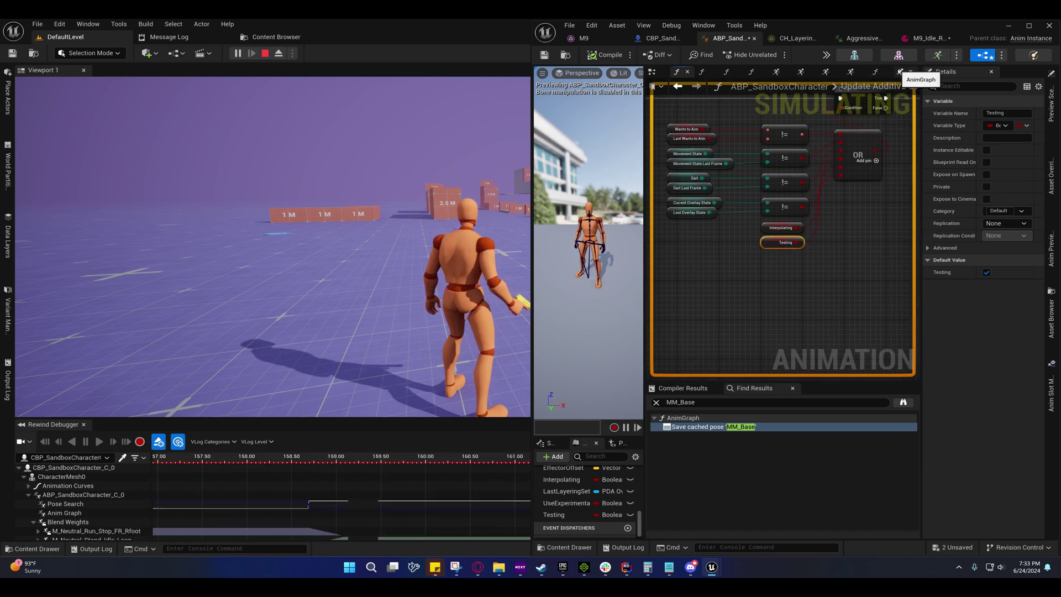
Open the AnimGraph and examine the red experimental overlay section through to its final Blend Poses by bool node
left_click(899, 73)
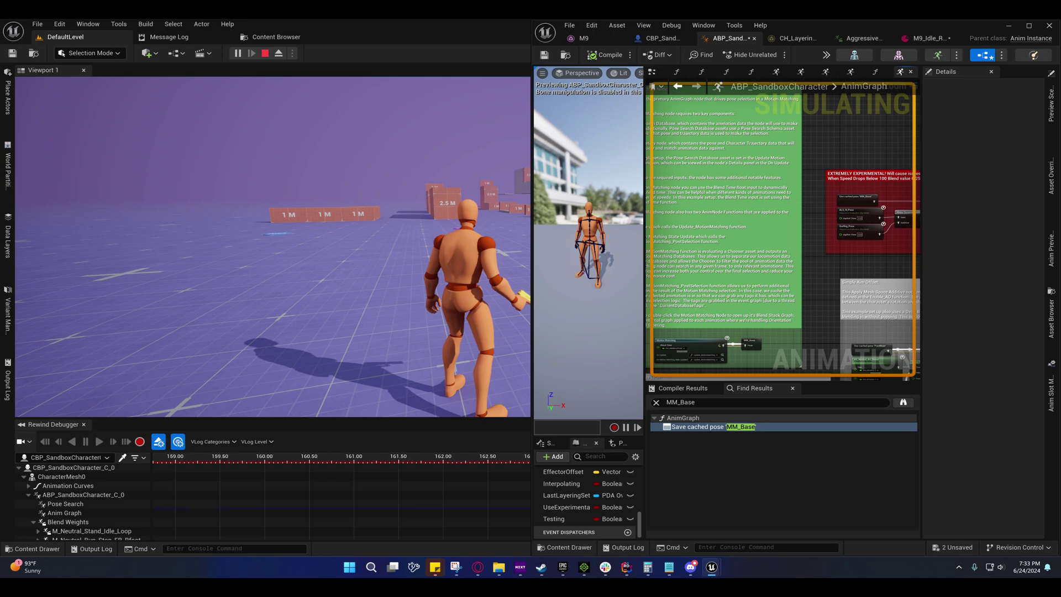
right_click_drag(868, 151, 713, 181)
left_click(765, 194)
right_click_drag(738, 256, 803, 241)
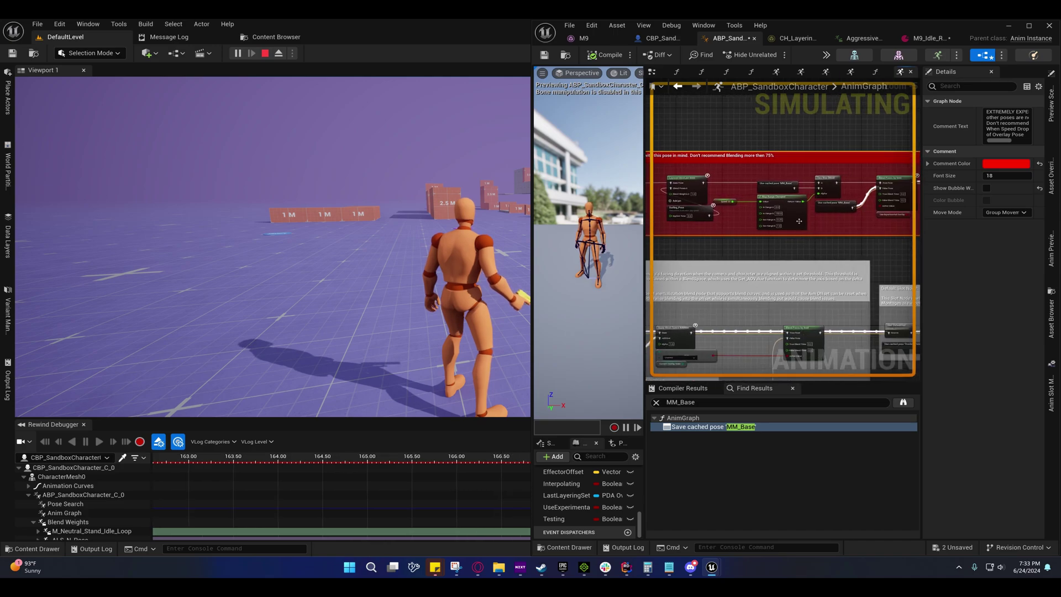
right_click_drag(862, 222, 812, 225)
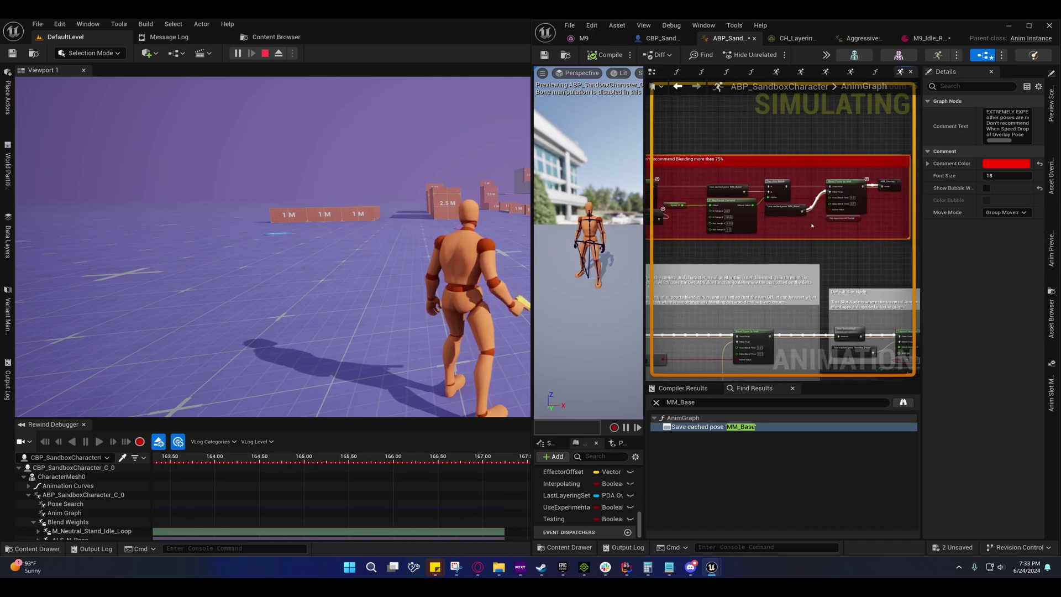
Enable the default value of the Use Experimental Overlay variable, and compile and save ABP_SandboxCharacter
left_click(841, 218)
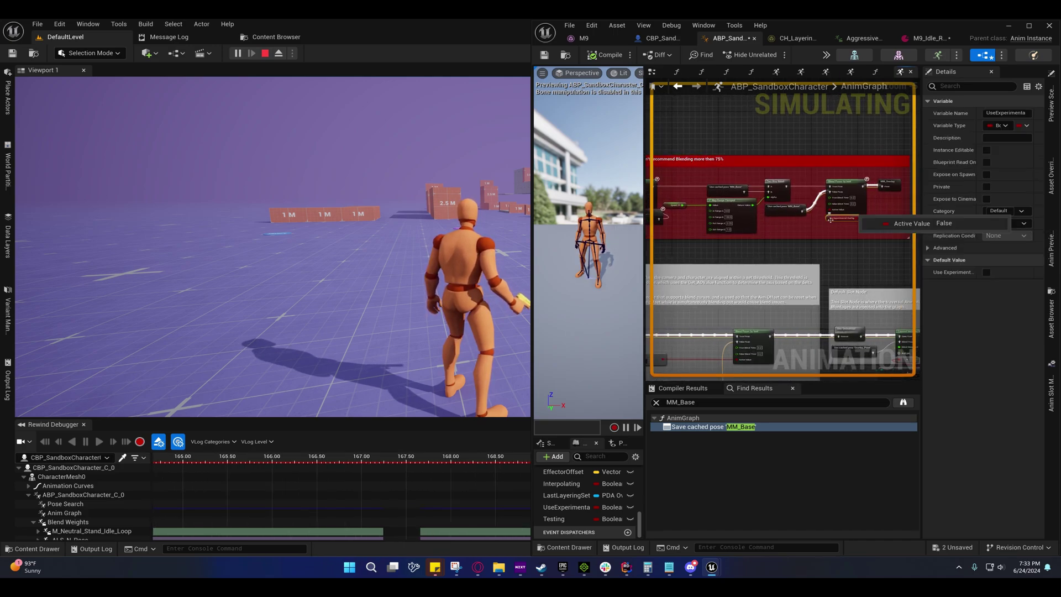
left_click(986, 273)
right_click_drag(795, 249, 801, 254)
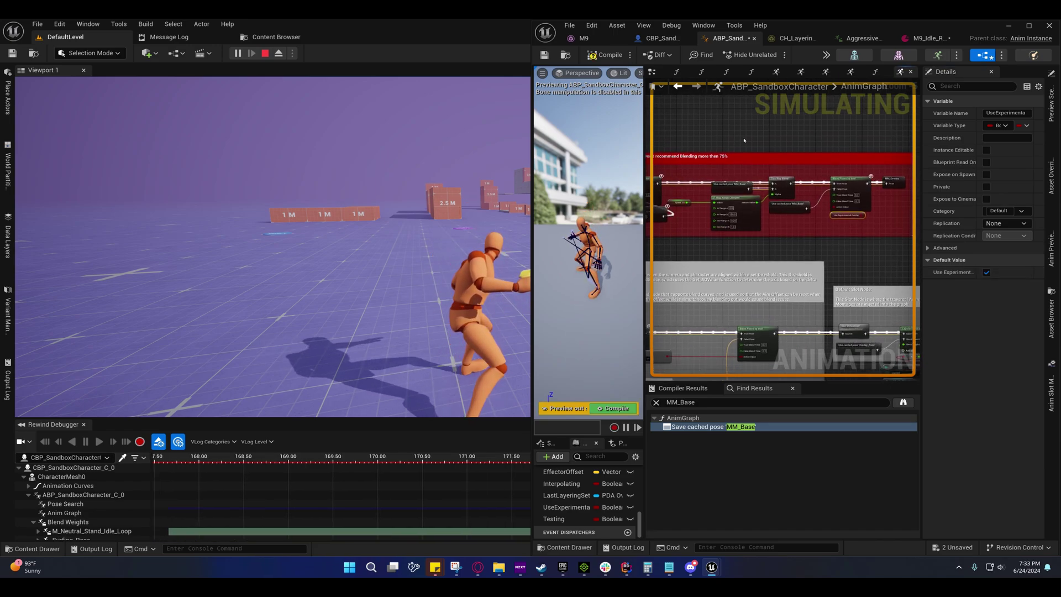
left_click(602, 55)
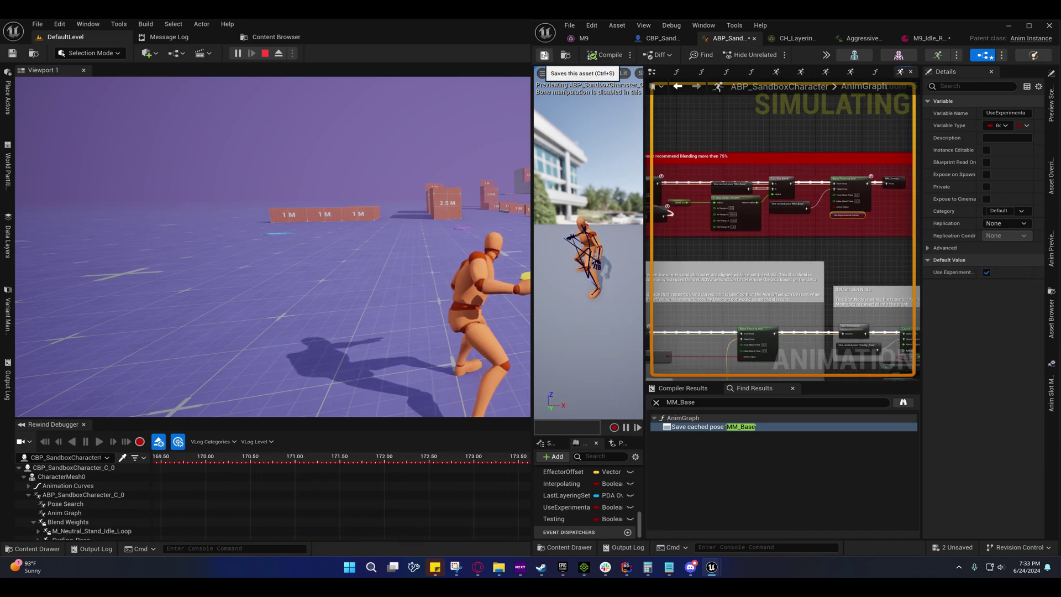
Take control of the character in the level and run around to test the experimental overlay while idle and moving
left_click(1007, 25)
left_click(546, 215)
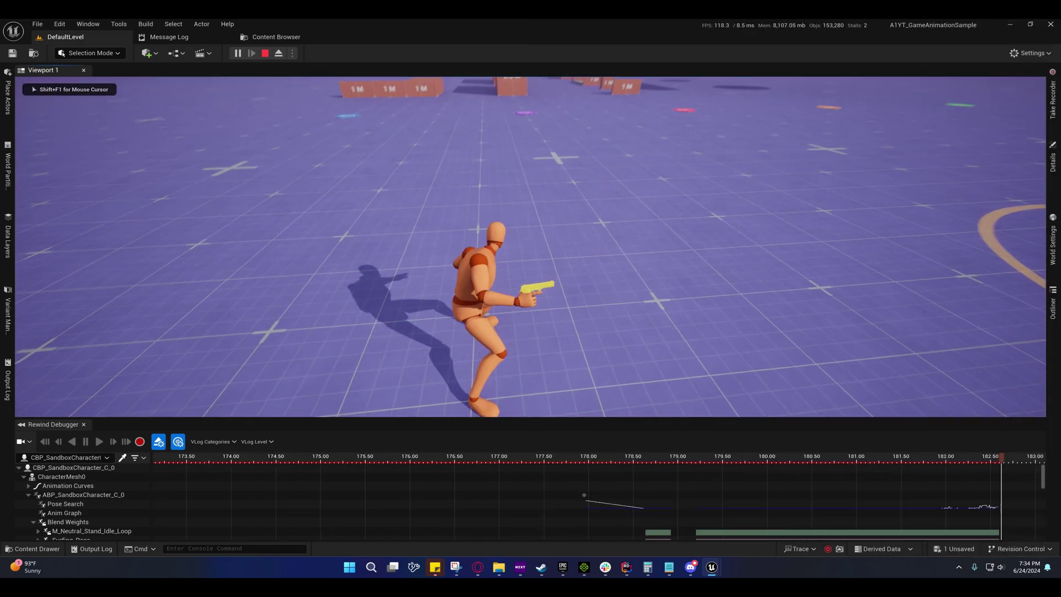
key("w")
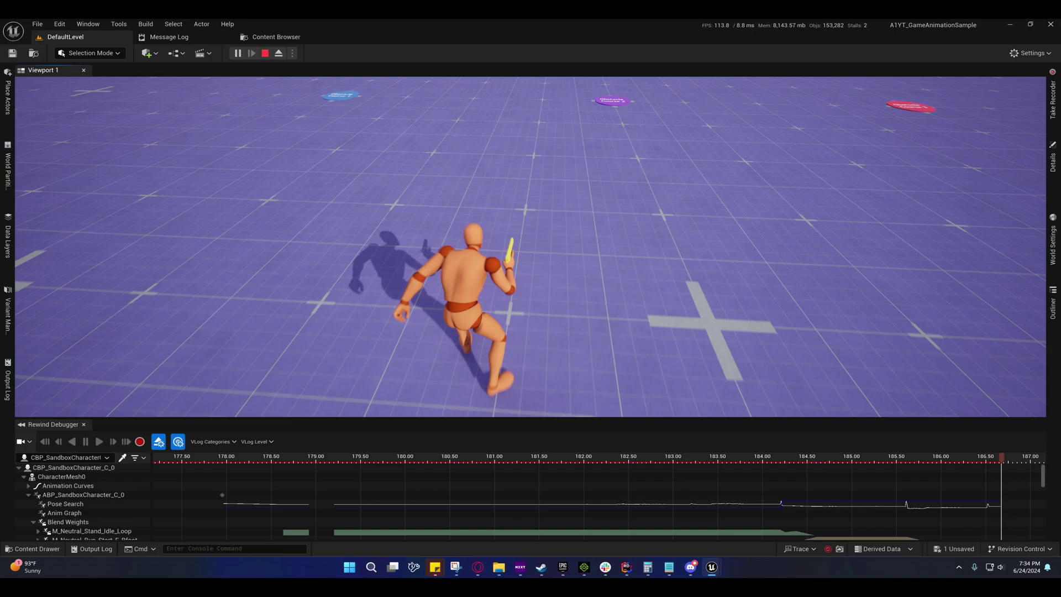
key("d")
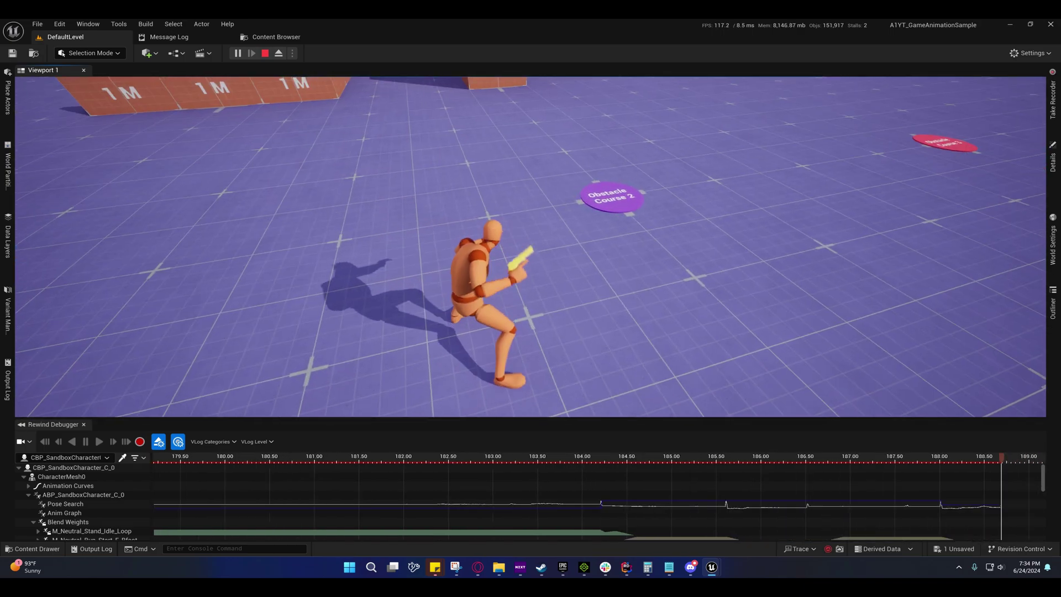
key("w")
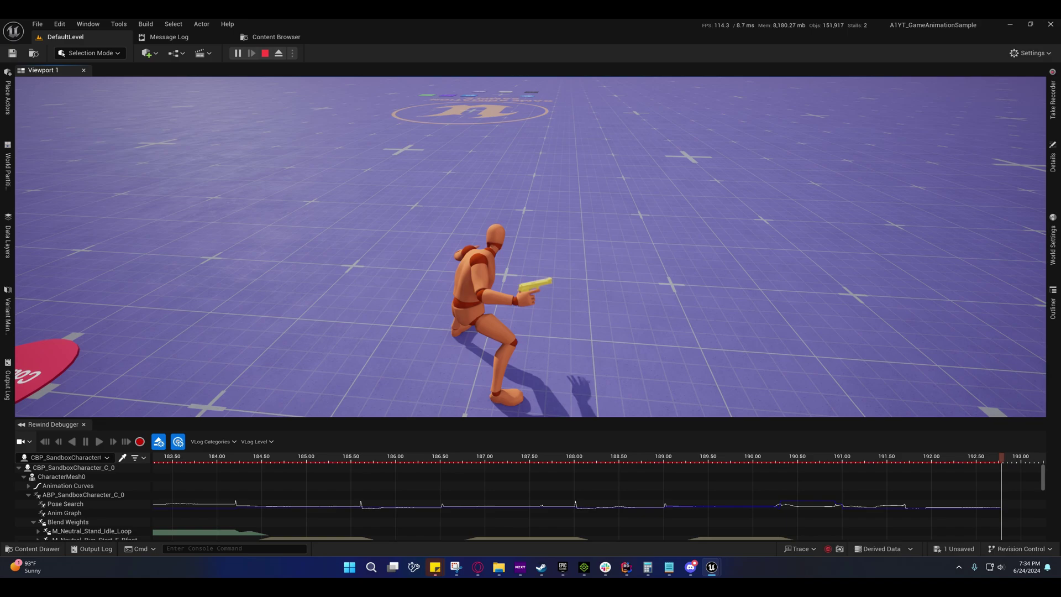
key("w")
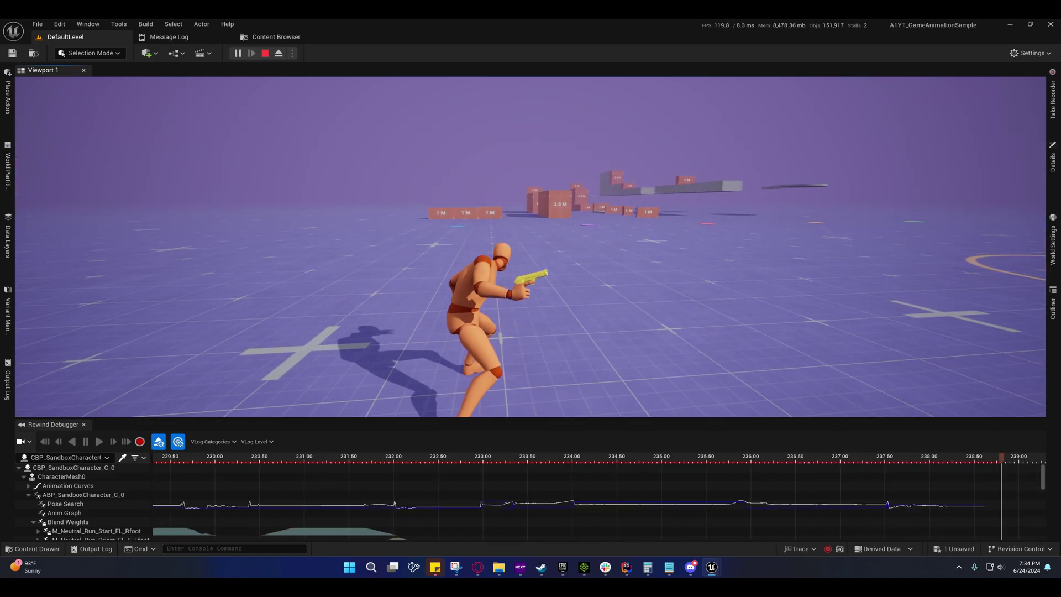
Set In Range B to 200 on the experimental section's Map Range Clamped node, and return to the running level
key("shift+F1")
mouse_move(711, 567)
left_click(774, 517)
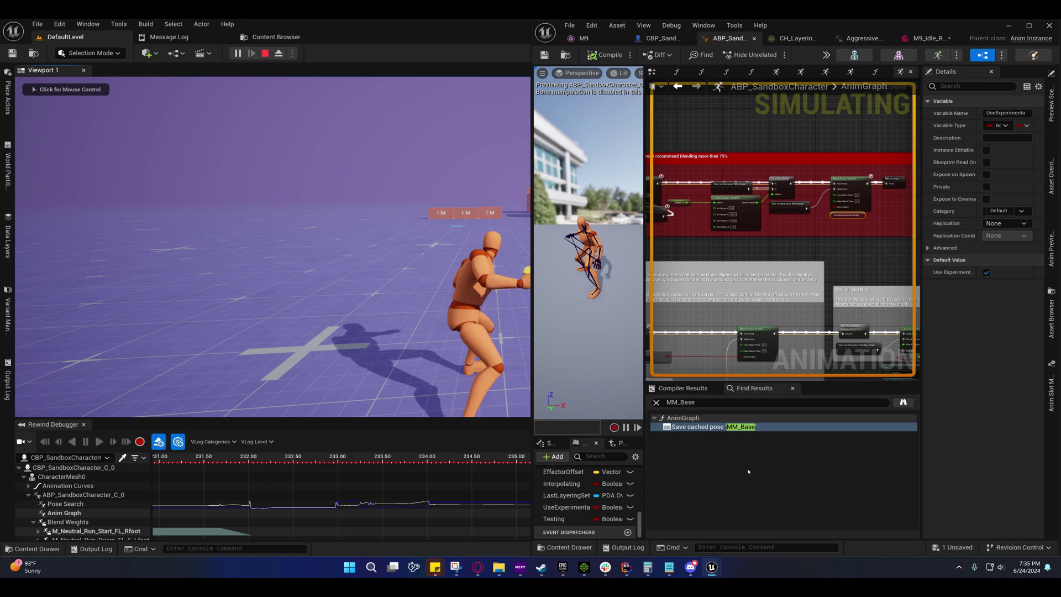
scroll(720, 238, "up", 3)
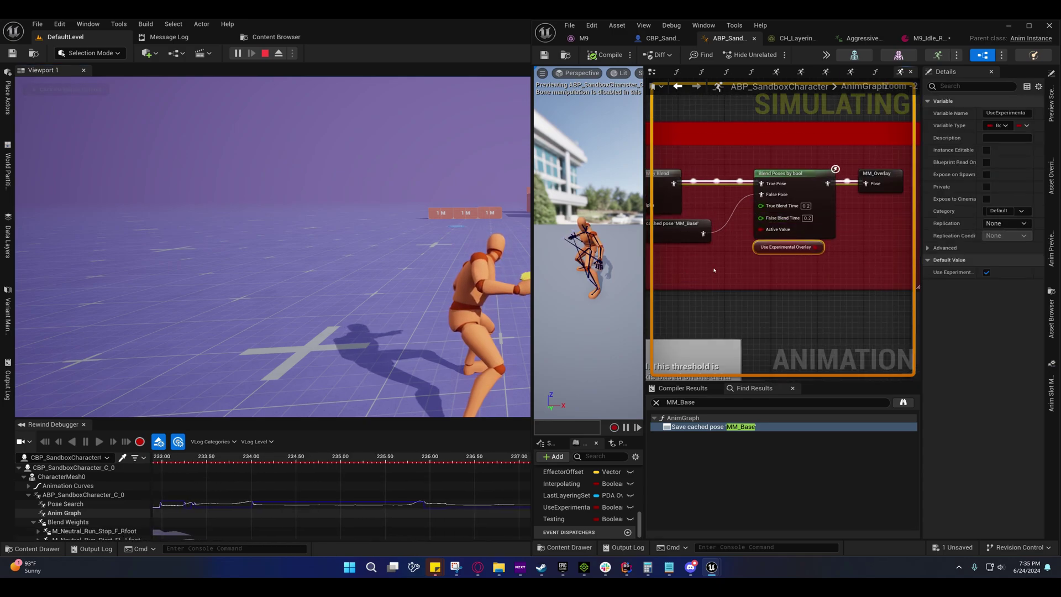
right_click_drag(715, 271, 846, 290)
right_click_drag(768, 288, 878, 277)
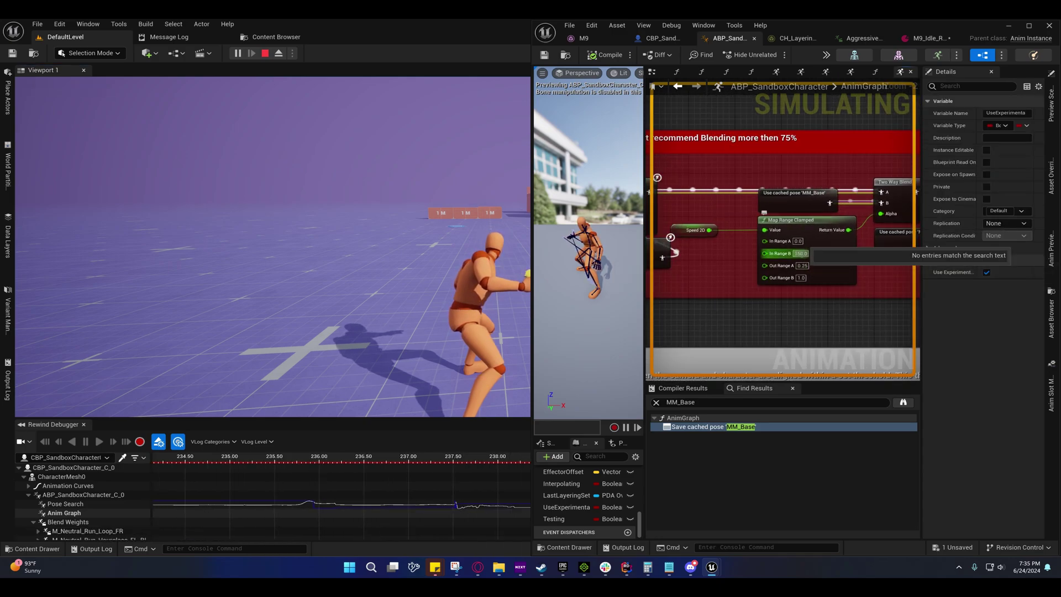
type("2")
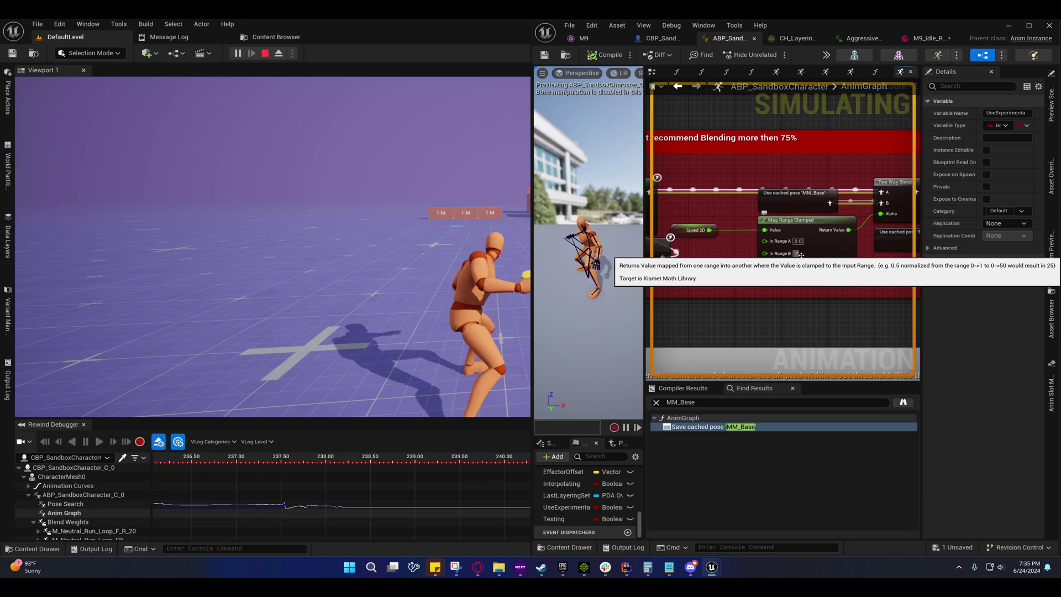
type("00")
key("Return")
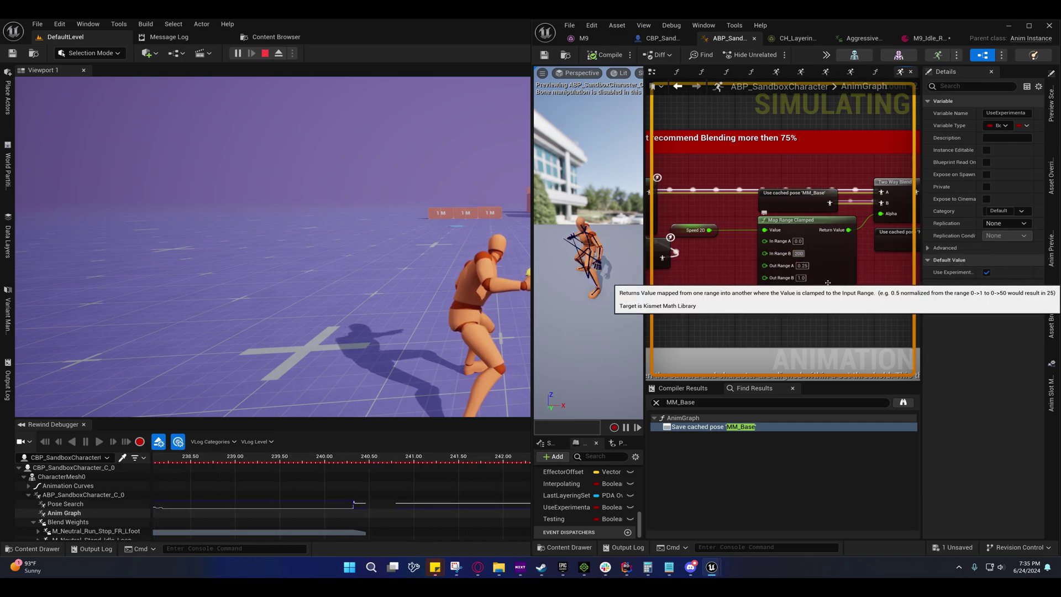
right_click_drag(835, 230, 793, 185)
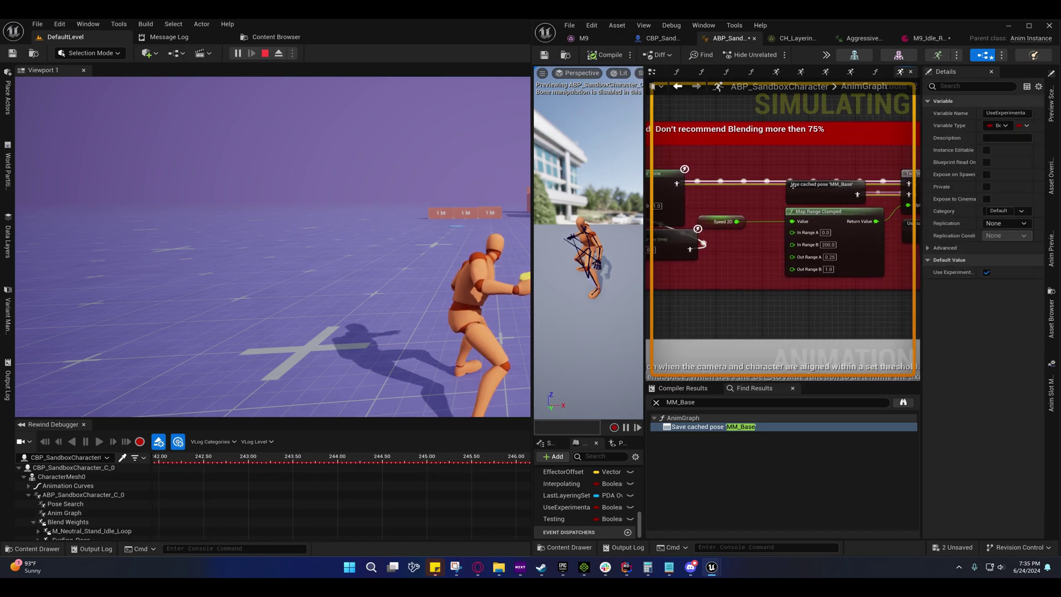
left_click(1008, 25)
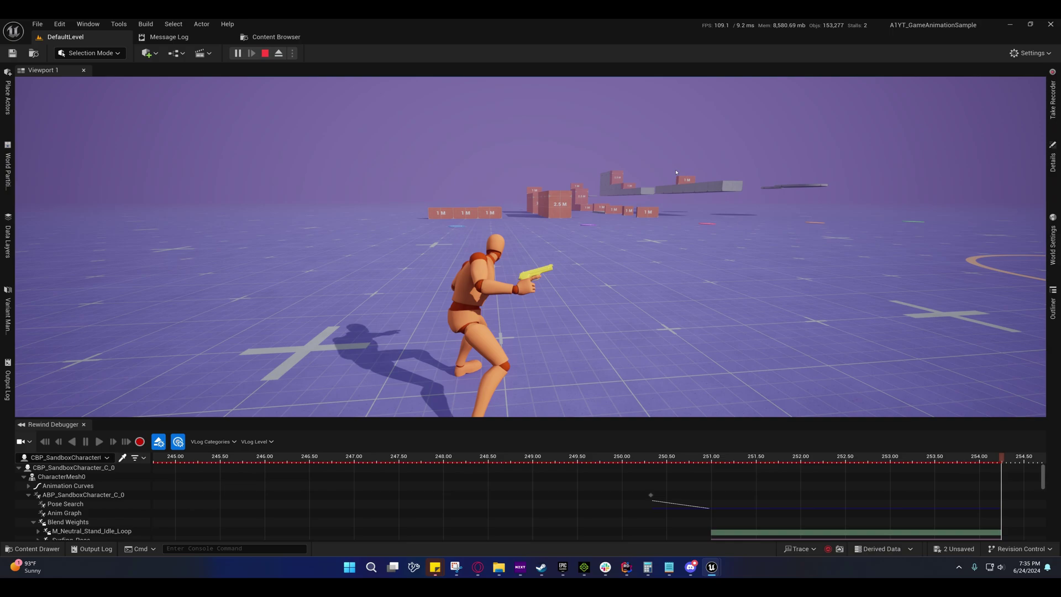
Run the character around the level, stopping and starting, to test how the experimental overlay blends between idle and running
left_click(719, 199)
key("w")
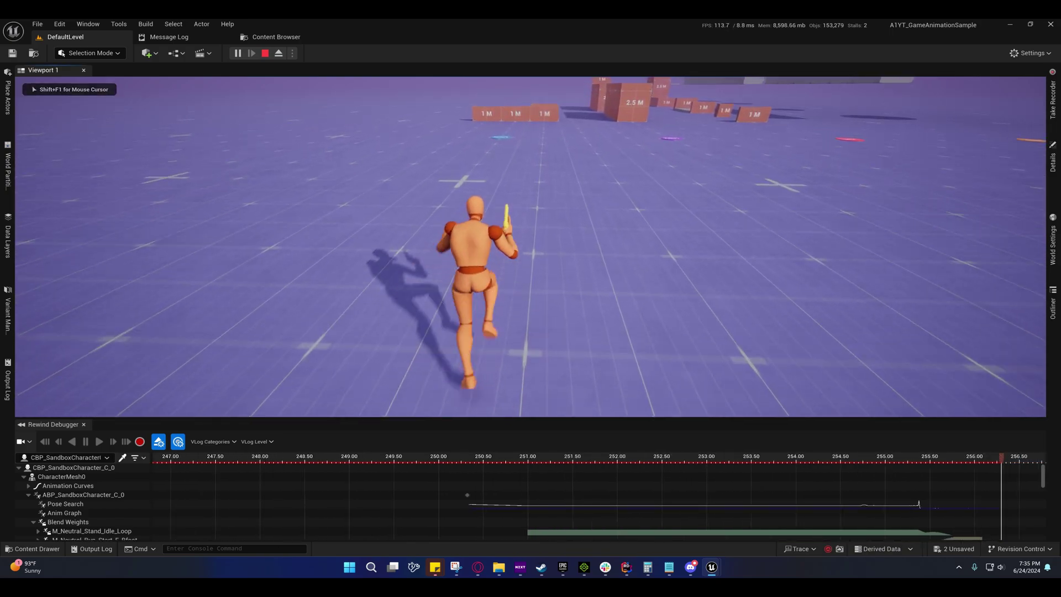
key("s")
key("w")
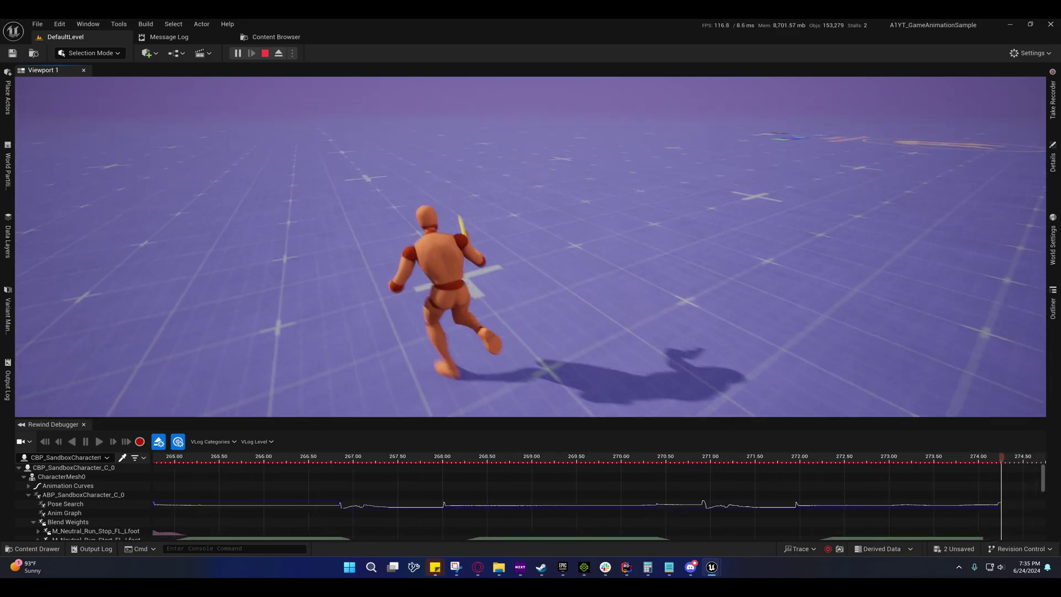
key("shift+F1")
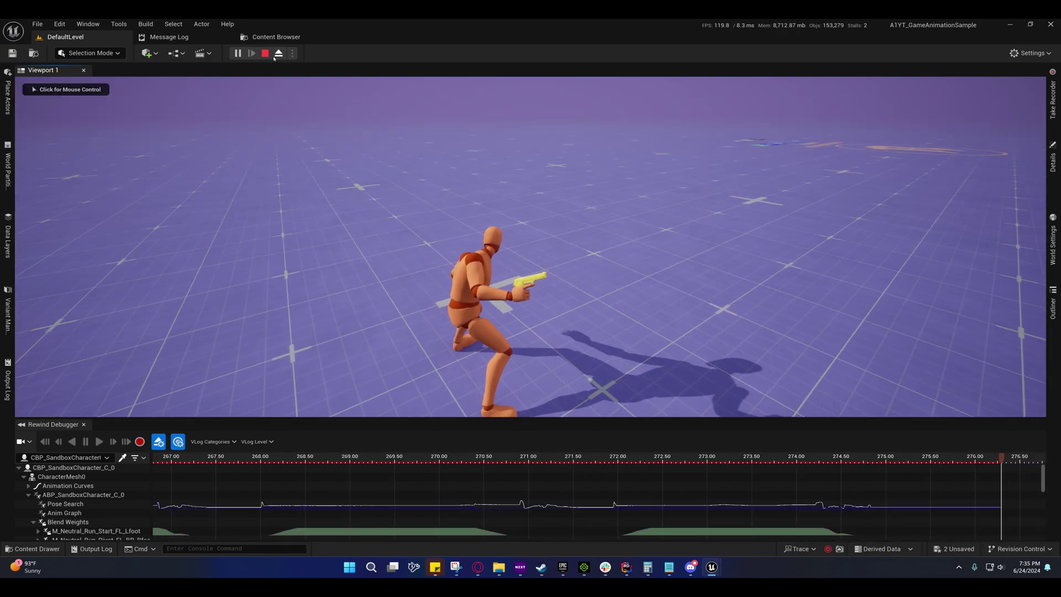
Return to ABP_SandboxCharacter and set In Range B to 100 on the experimental section's Map Range Clamped node
mouse_move(719, 567)
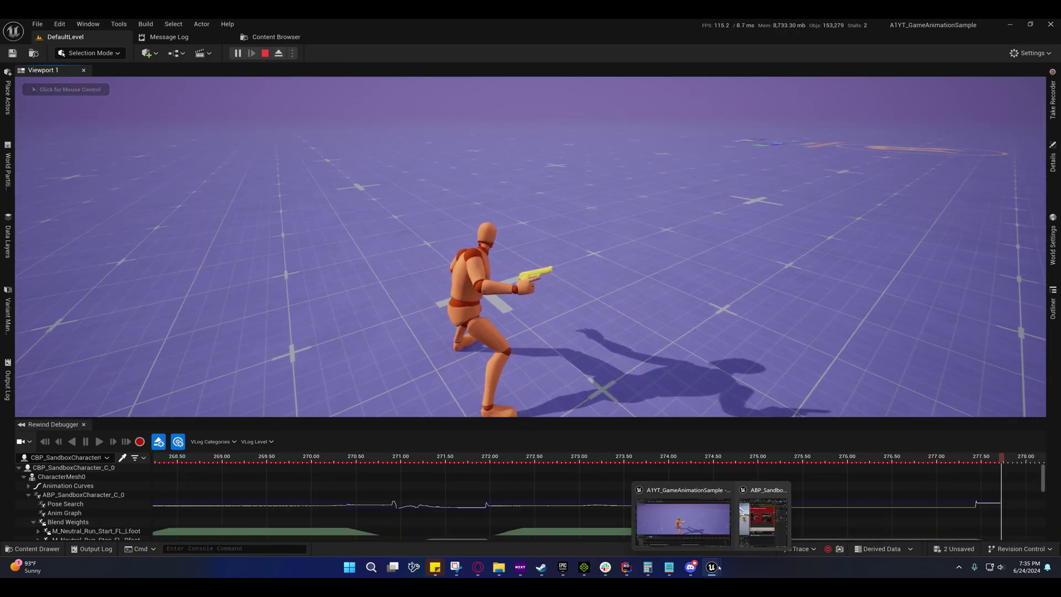
left_click(763, 522)
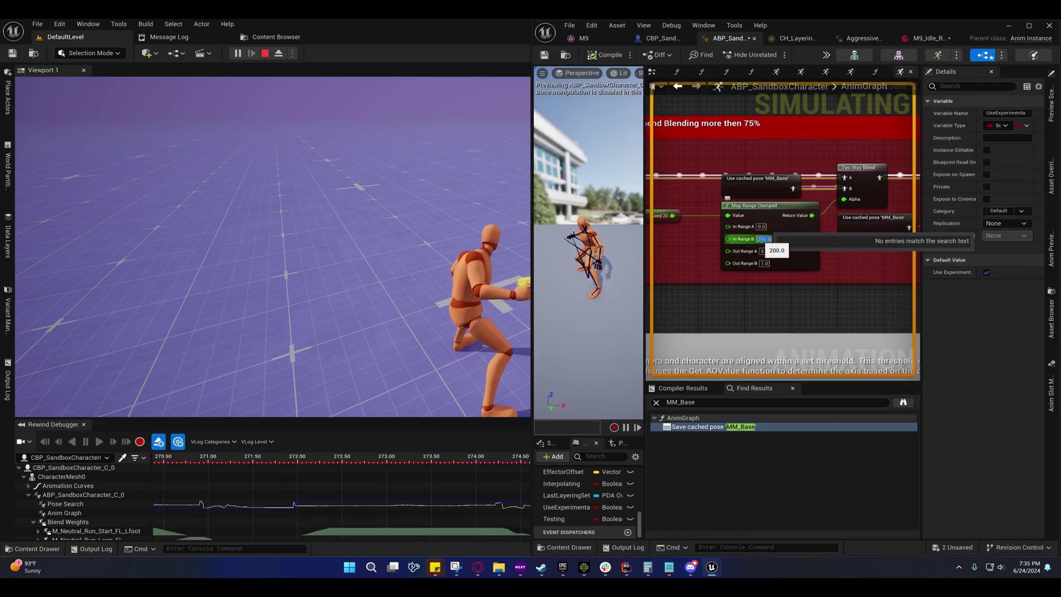
type("1")
key("Return")
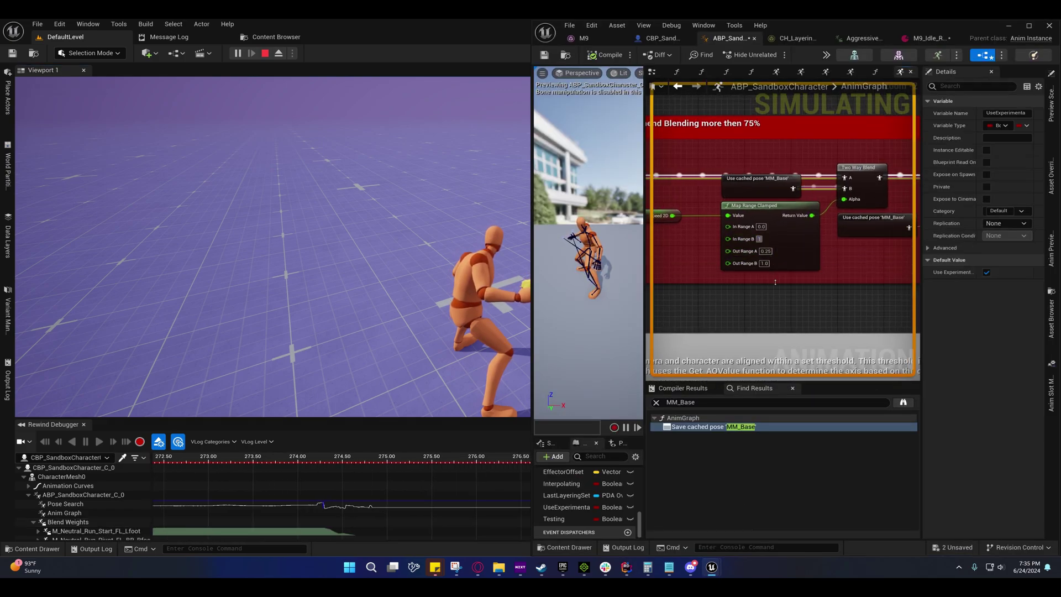
right_click_drag(775, 282, 769, 259)
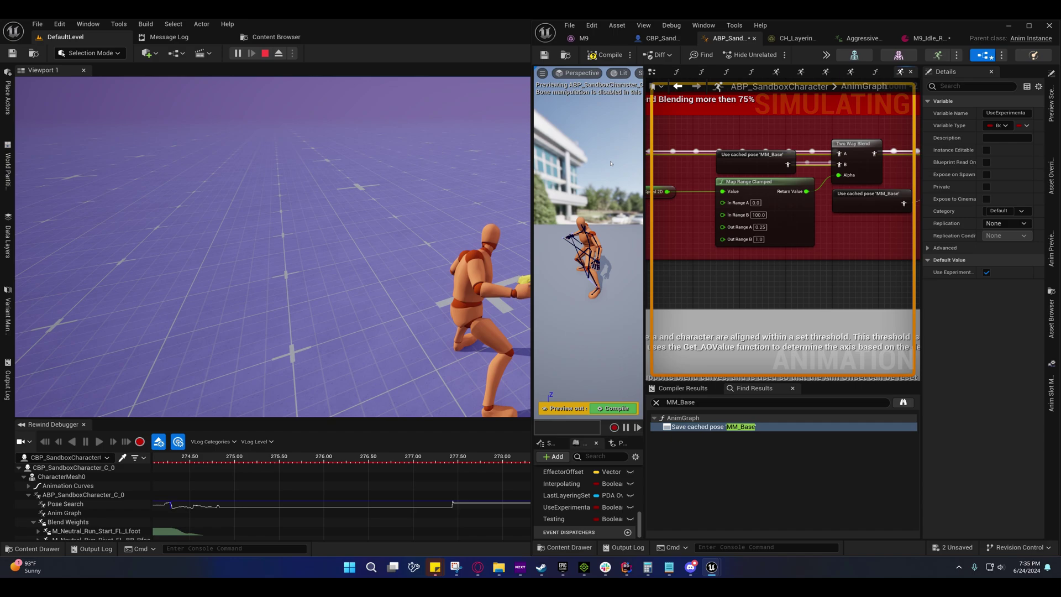
Set In Range B to 150 and Out Range A to 0.5 on the Map Range Clamped node
left_click(758, 215)
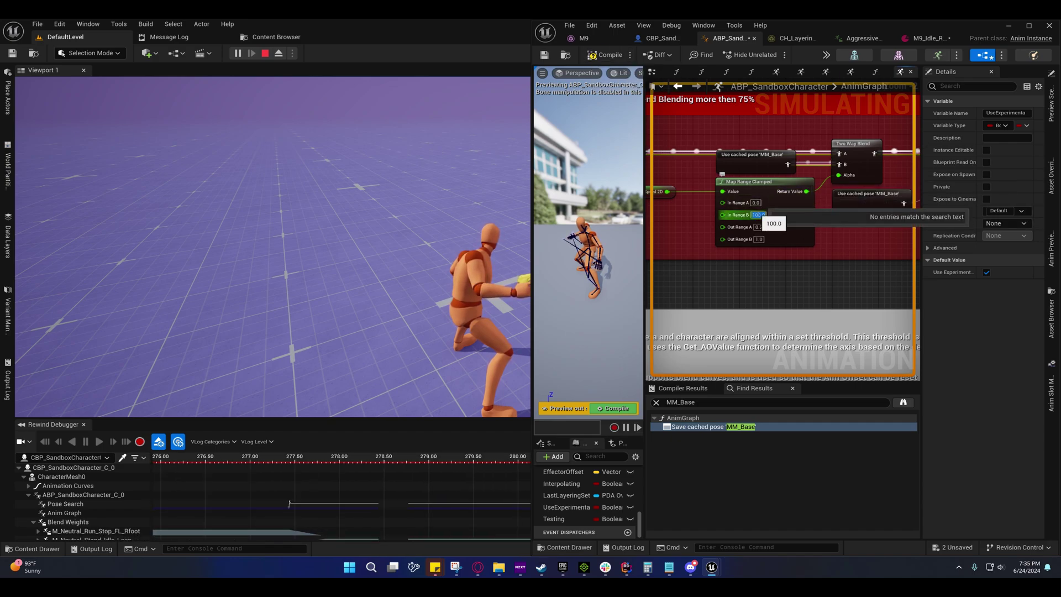
type("150")
key("Return")
right_click_drag(765, 266, 791, 260)
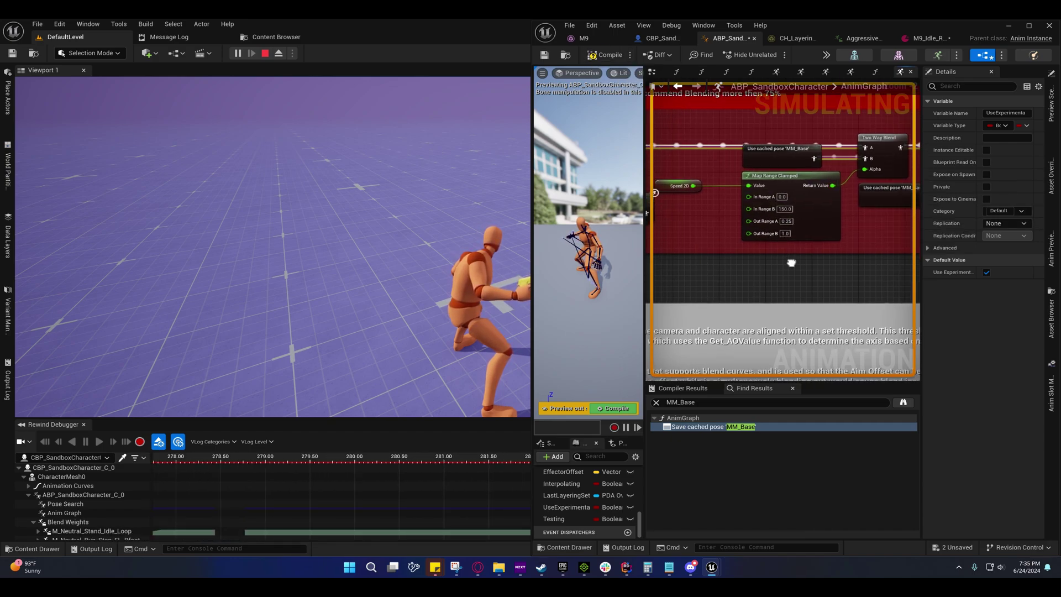
left_click(786, 233)
left_click(787, 221)
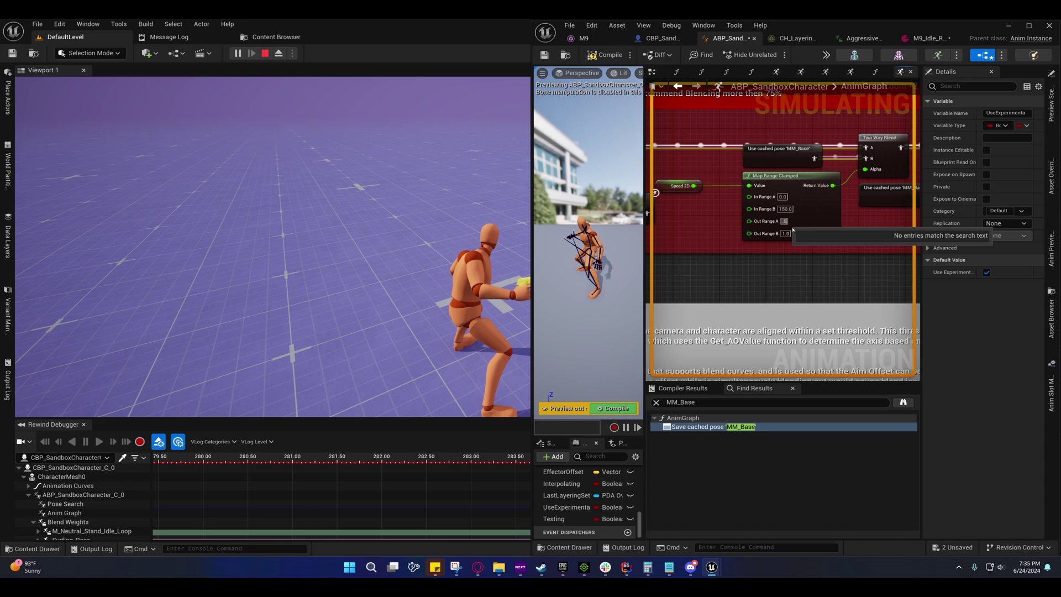
Examine the Layered blend per bone node's hand_l and hand_r branch filters, along with its Surfing_Pose and Apply Mesh Space Additive inputs
right_click_drag(749, 247, 910, 248)
left_click(832, 228)
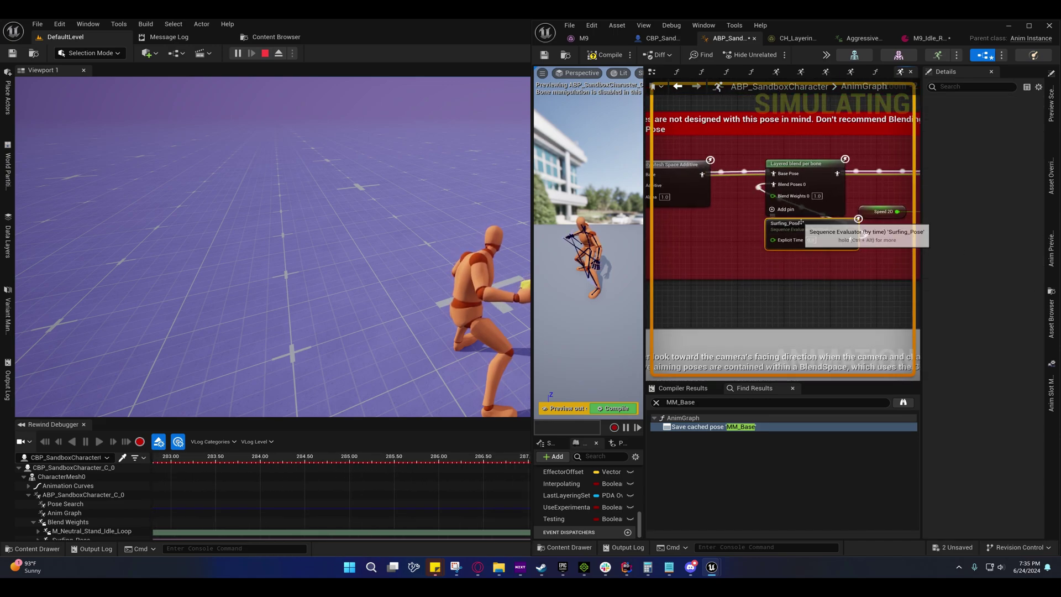
right_click_drag(804, 287, 745, 258)
left_click(723, 162)
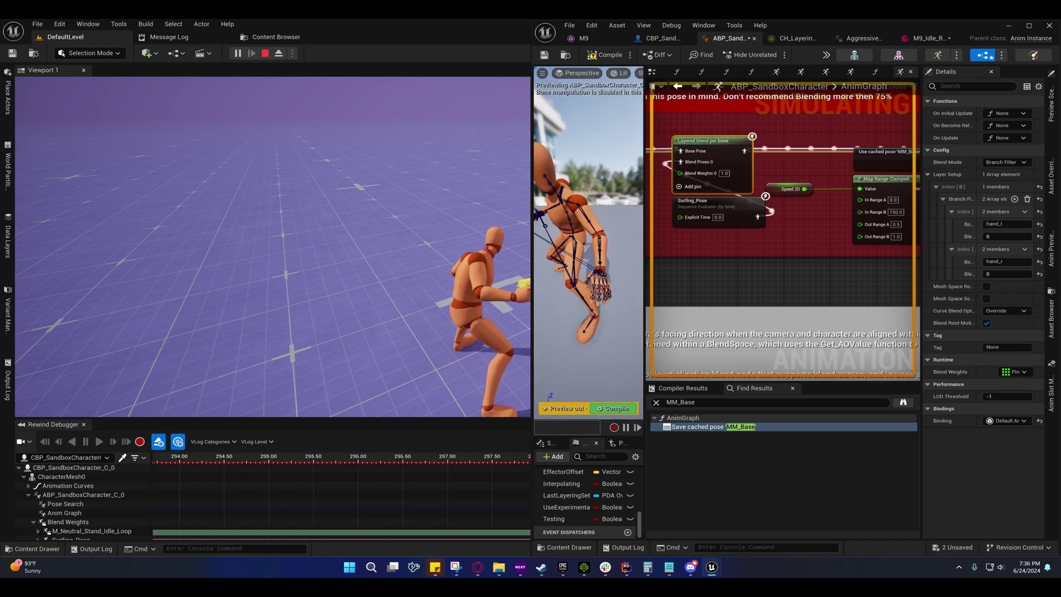
right_click_drag(690, 145, 779, 153)
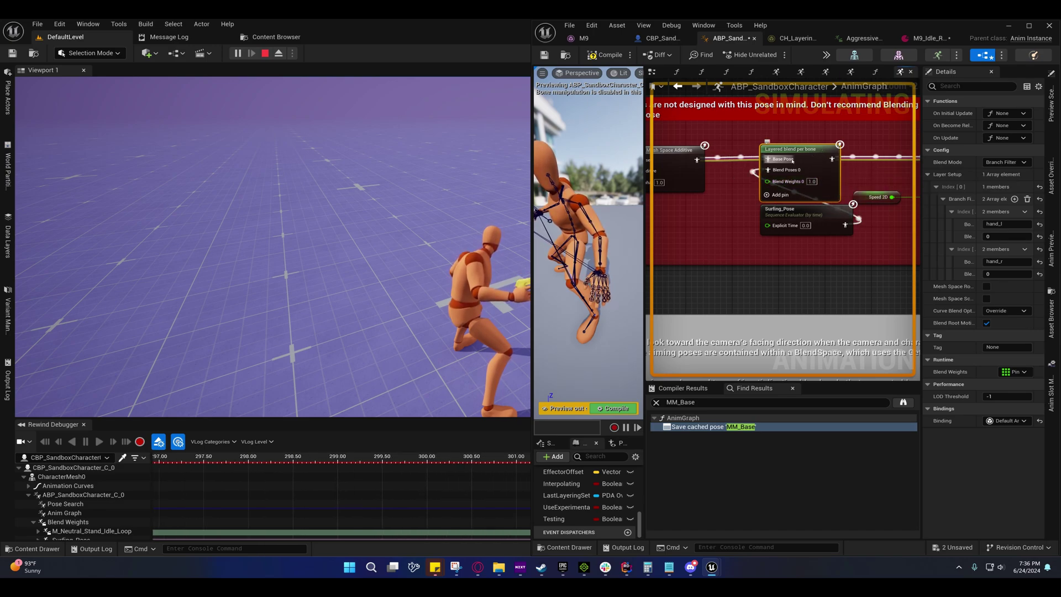
right_click_drag(760, 207, 764, 217)
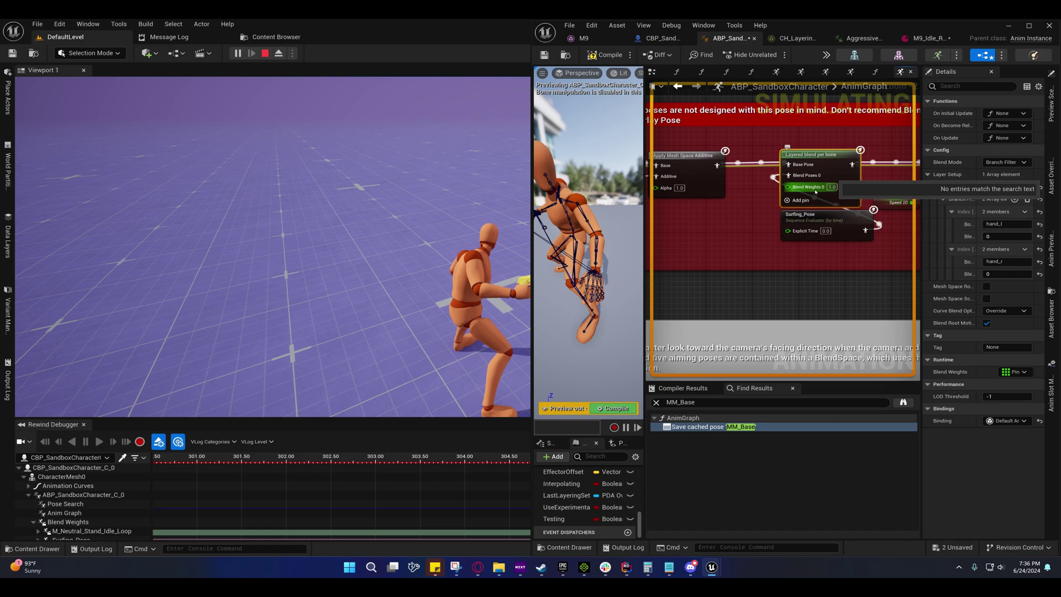
right_click_drag(814, 235, 827, 220)
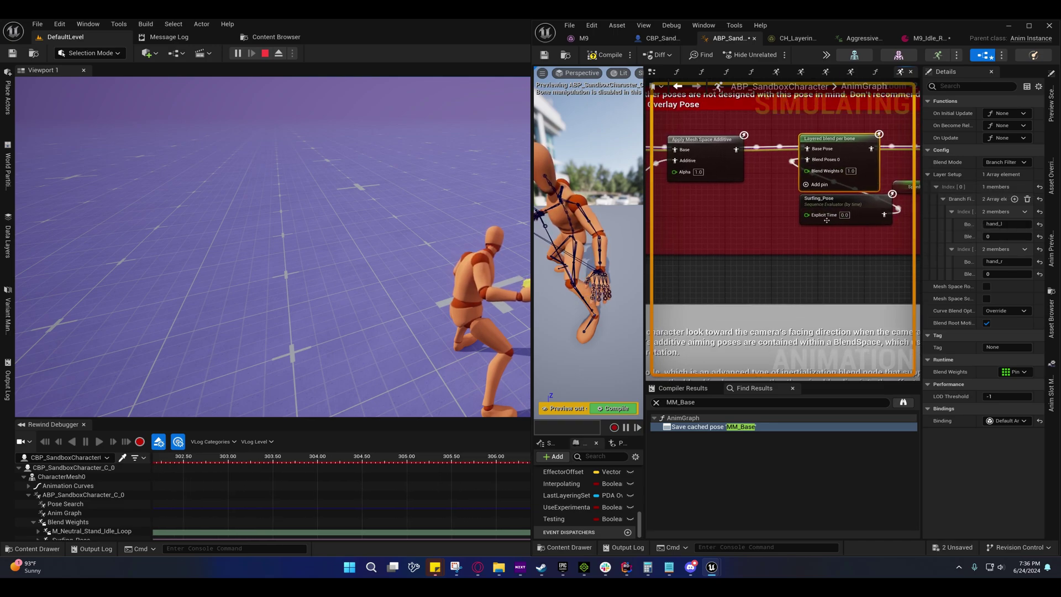
right_click_drag(787, 191, 819, 190)
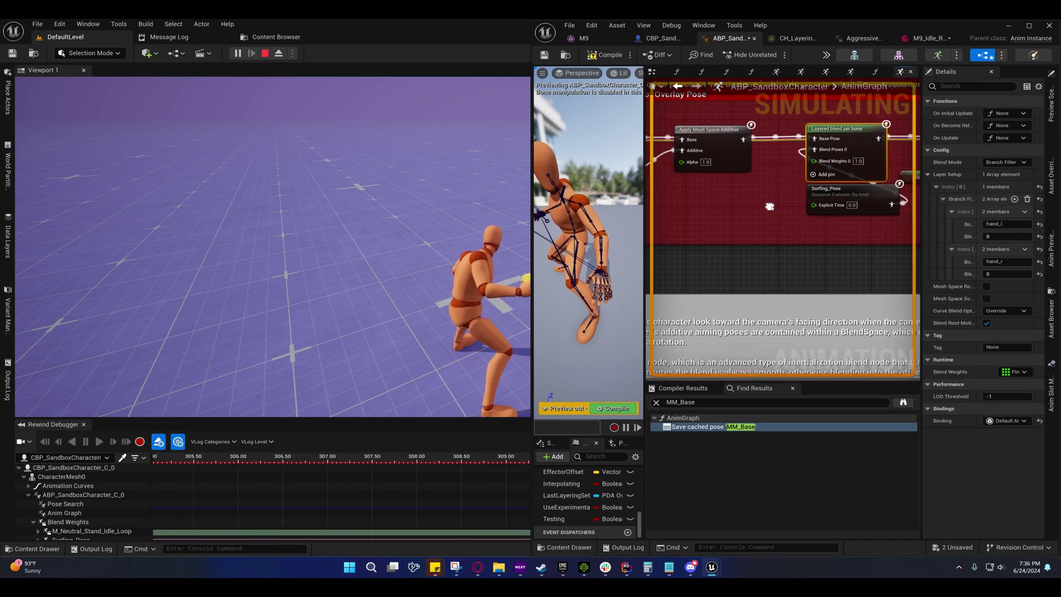
Compile and save ABP_SandboxCharacter, and minimize its window to return to the running level
left_click(596, 55)
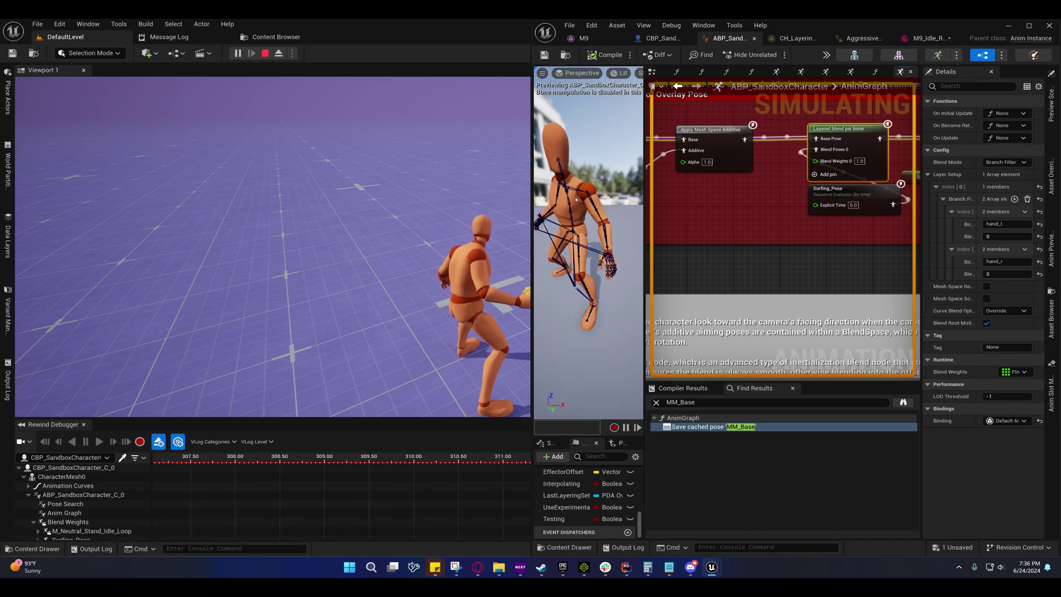
right_click_drag(720, 217, 772, 184)
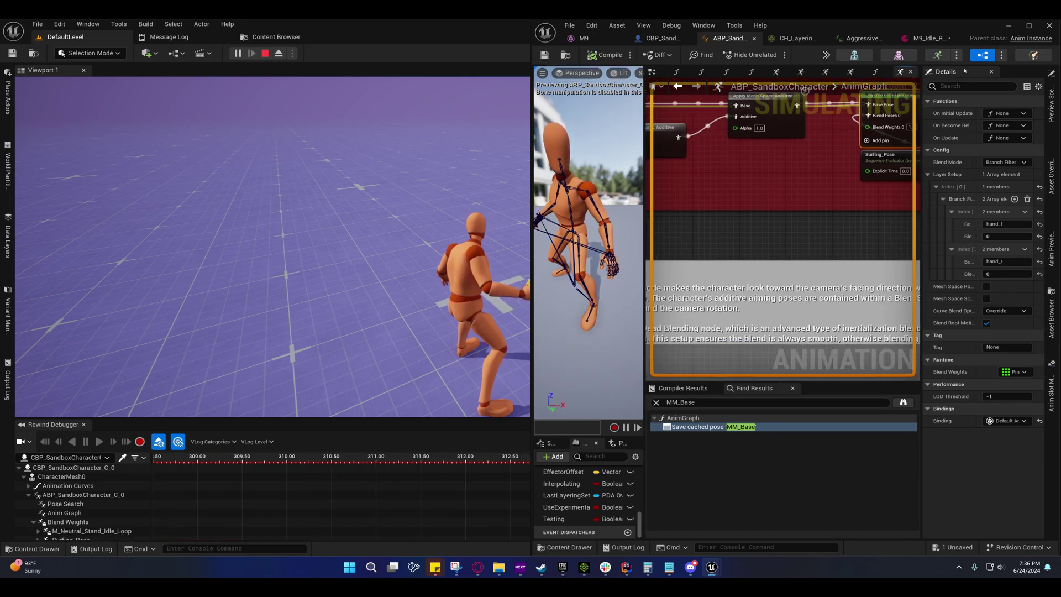
left_click(1007, 25)
Test the retuned overlay blend by moving the character around the level, and stop the simulation
left_click(519, 224)
key("w")
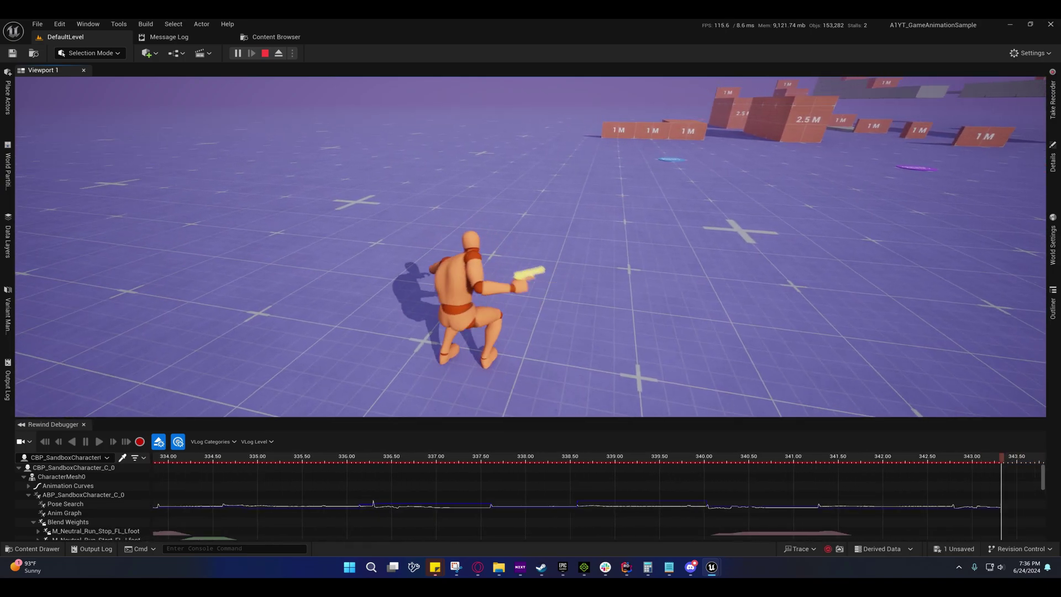
key("shift+F1")
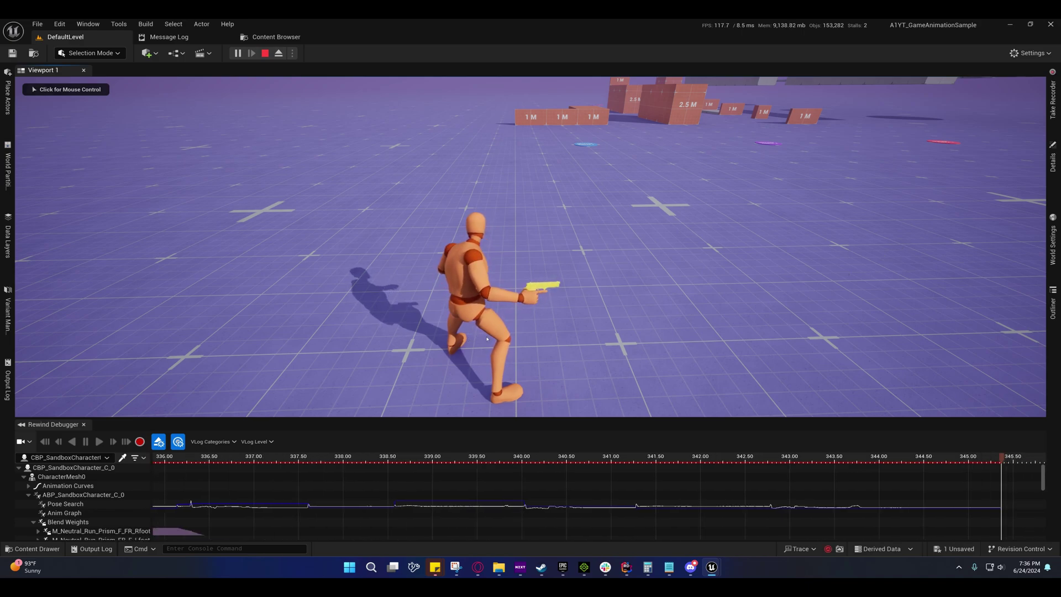
left_click(498, 196)
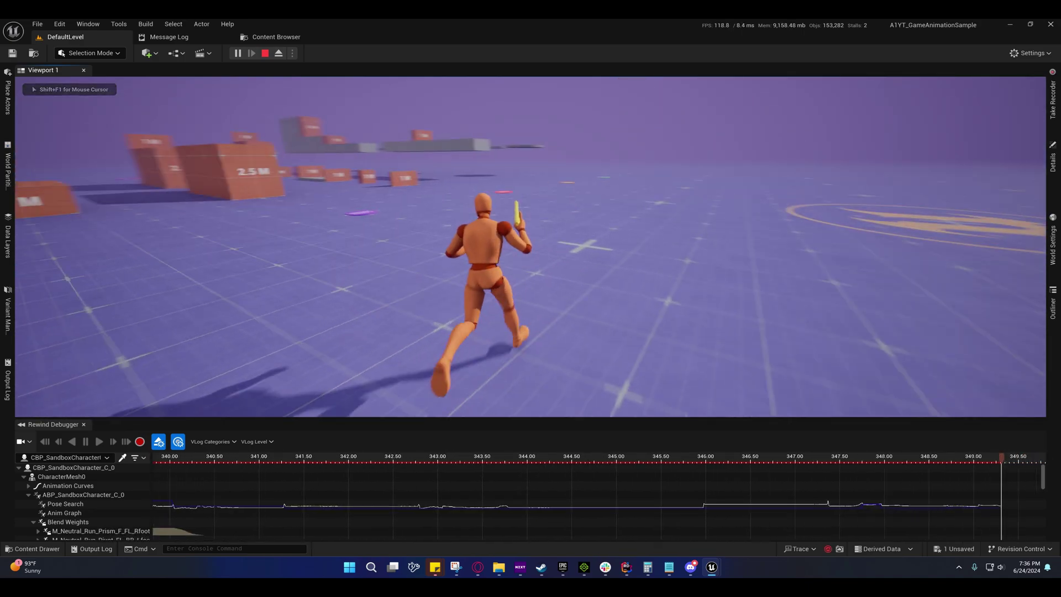
key("shift+F1")
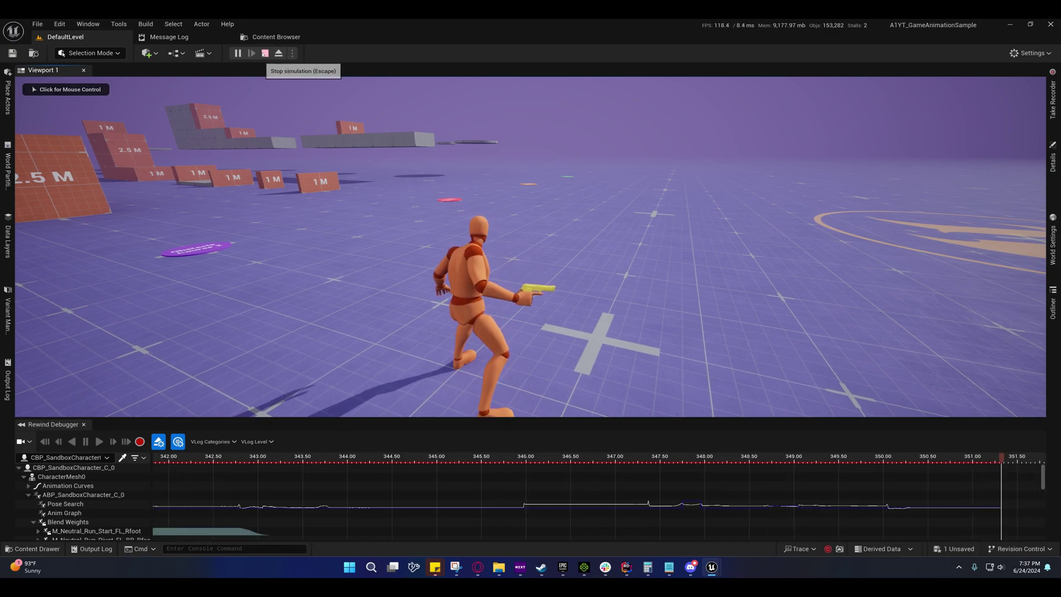
left_click(265, 53)
Disable the default value of the Use Experimental Overlay variable in ABP_SandboxCharacter, and compile and save the blueprint
mouse_move(713, 564)
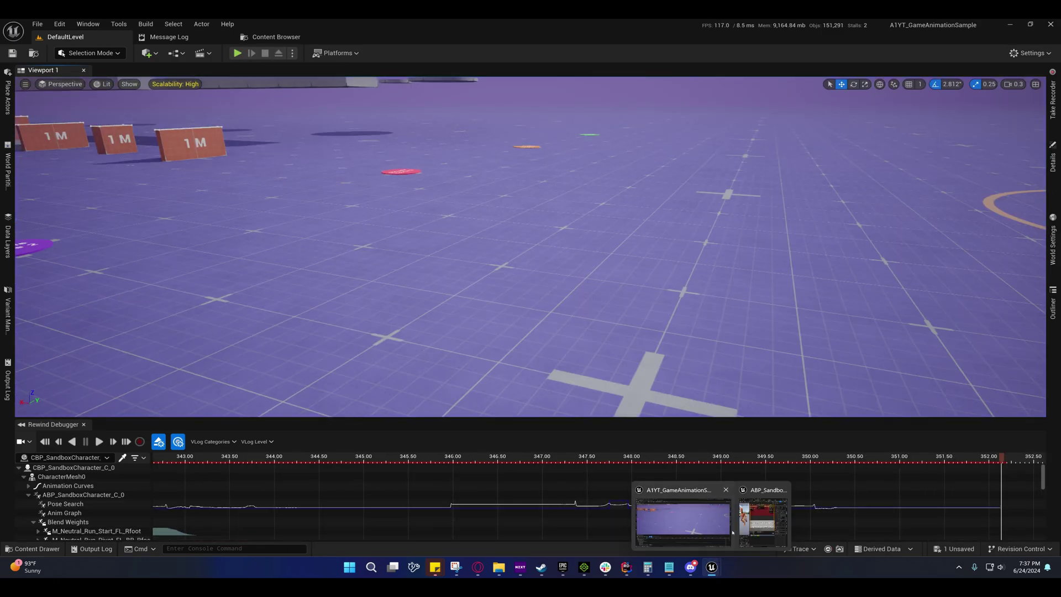
left_click(760, 511)
right_click_drag(703, 211, 663, 230)
right_click_drag(835, 216, 708, 243)
right_click_drag(774, 233, 896, 252)
left_click(775, 230)
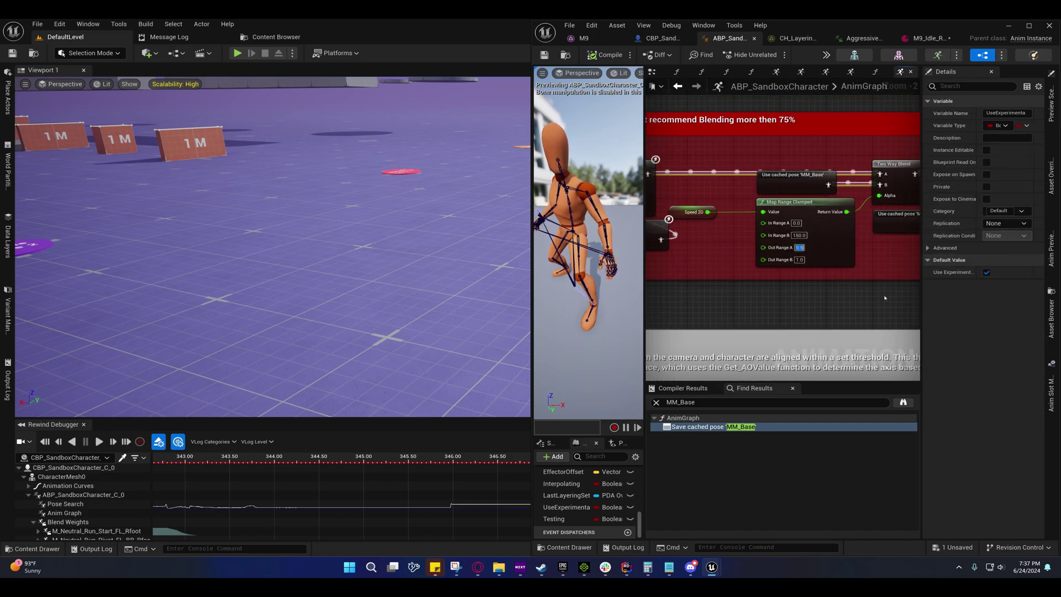
right_click_drag(884, 297, 614, 310)
left_click(986, 271)
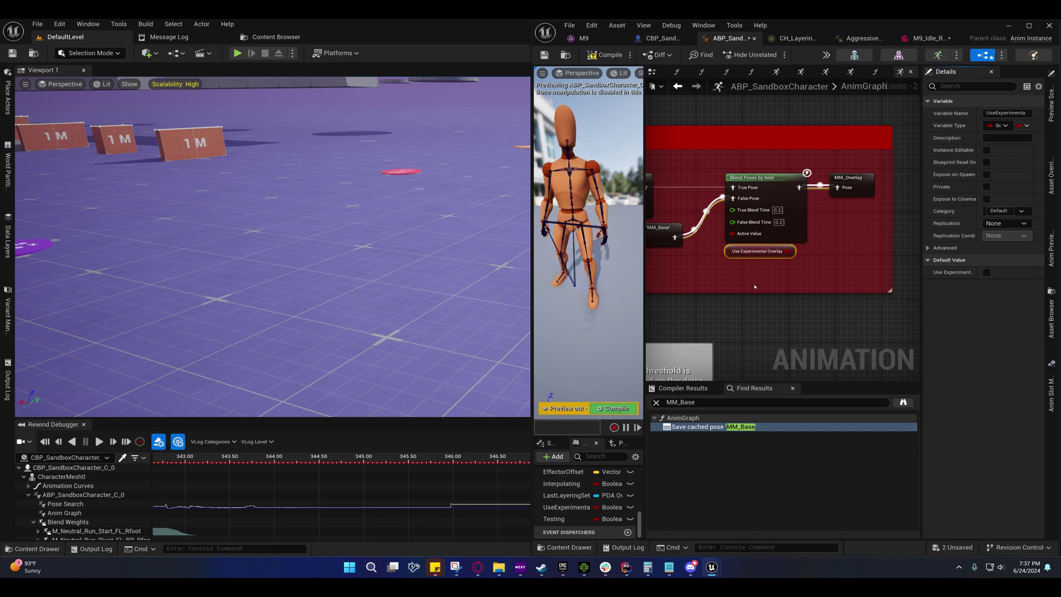
right_click_drag(717, 260, 817, 254)
left_click(585, 57)
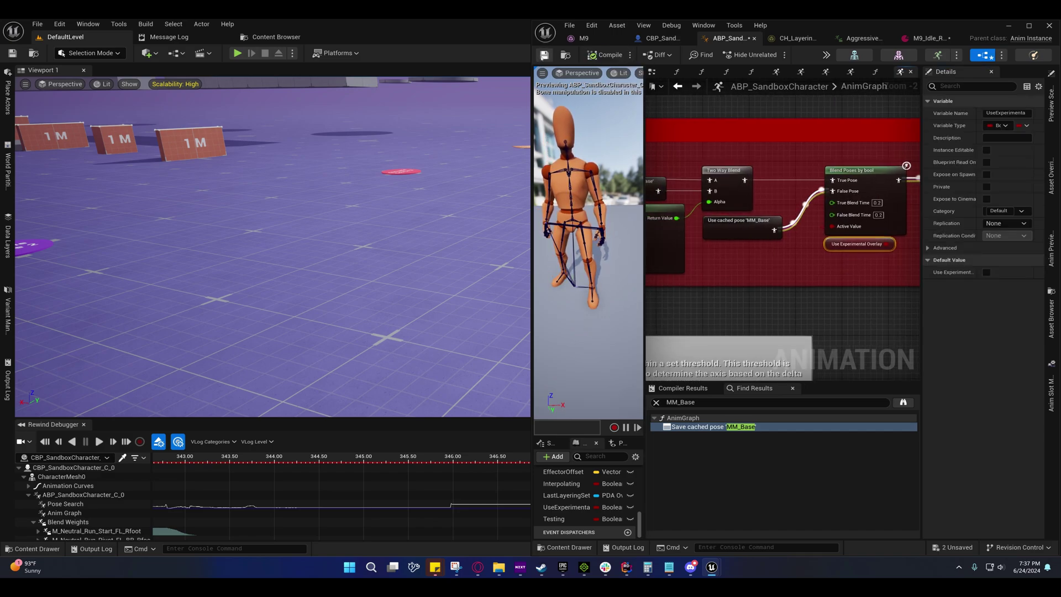
Examine the AnimGraph from the experimental section back to the per-body-part overlay layering nodes, with the editor window maximized
scroll(727, 263, "down", 3)
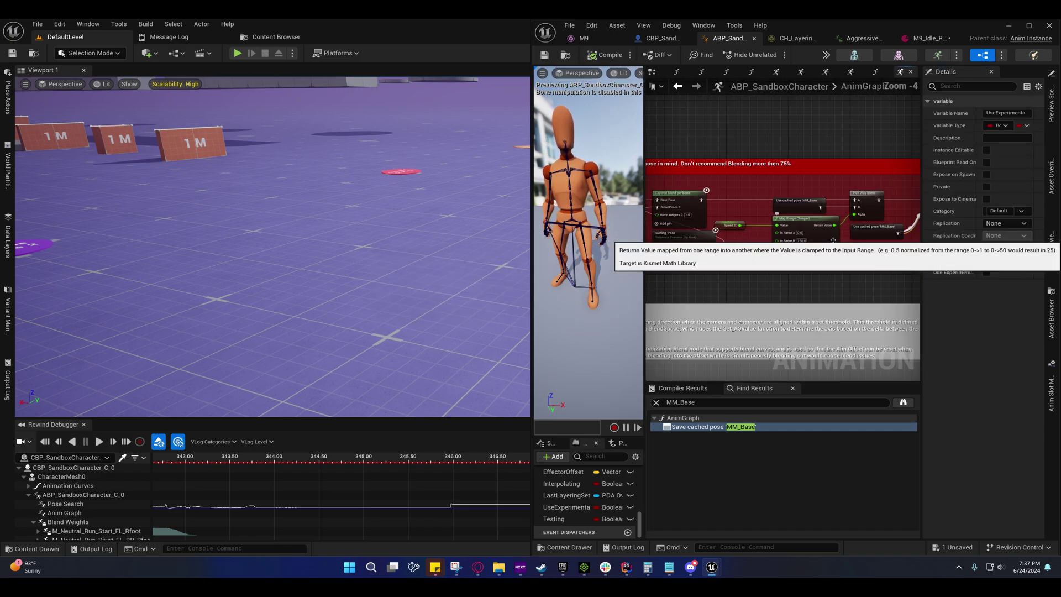
right_click_drag(793, 261, 869, 250)
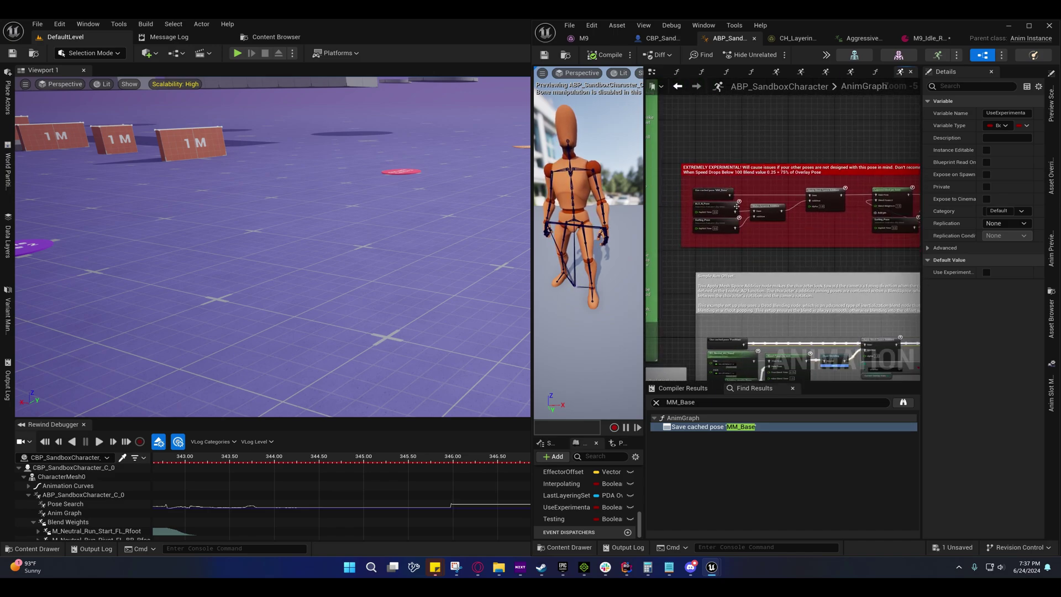
right_click_drag(725, 241, 897, 163)
right_click_drag(771, 224, 891, 173)
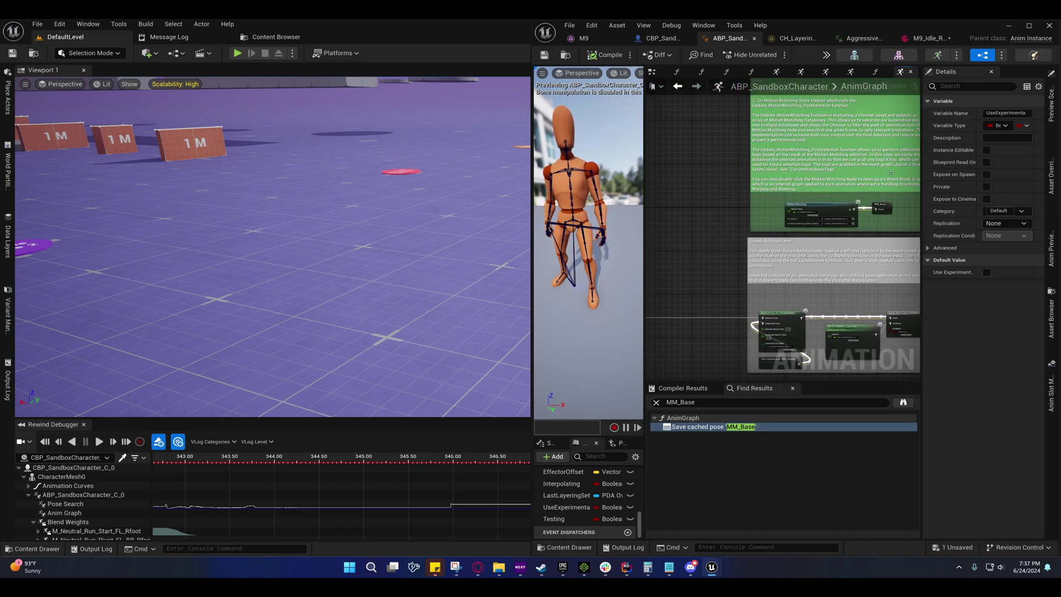
right_click_drag(761, 224, 845, 200)
right_click_drag(782, 217, 906, 220)
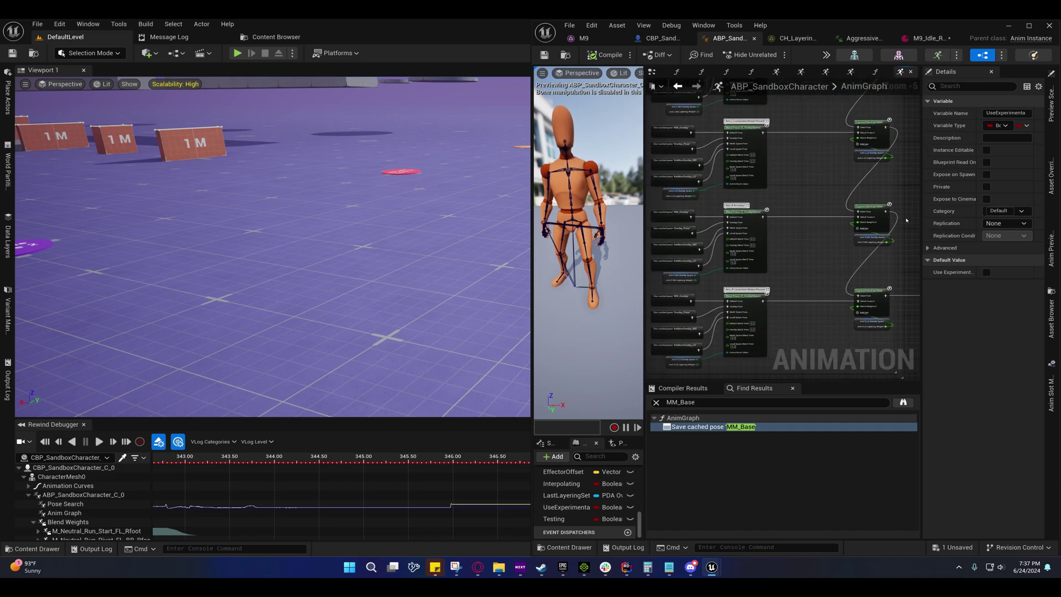
right_click_drag(822, 220, 921, 348)
right_click_drag(779, 276, 649, 276)
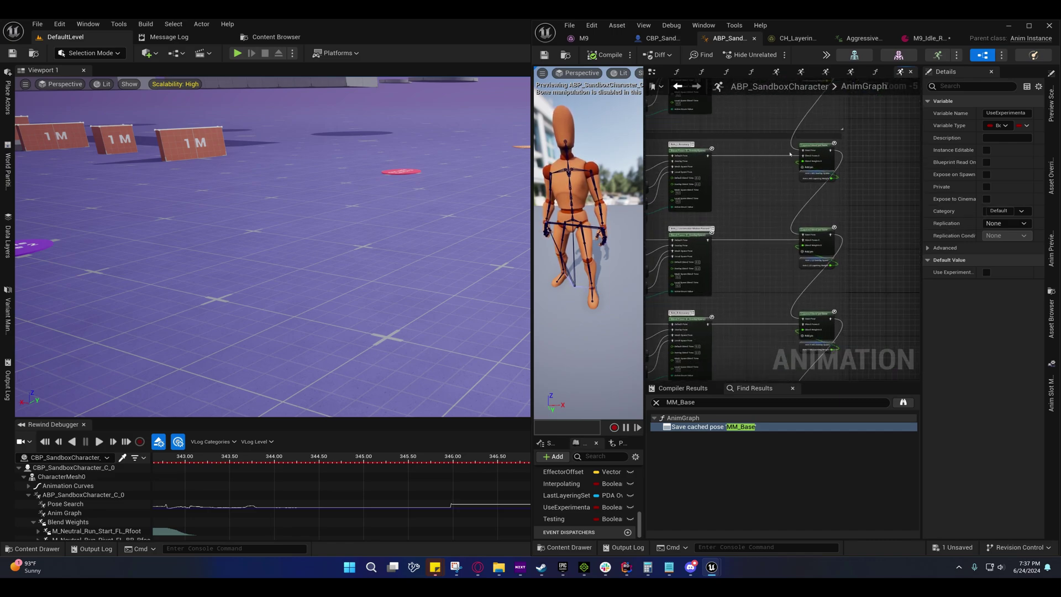
left_click(1029, 25)
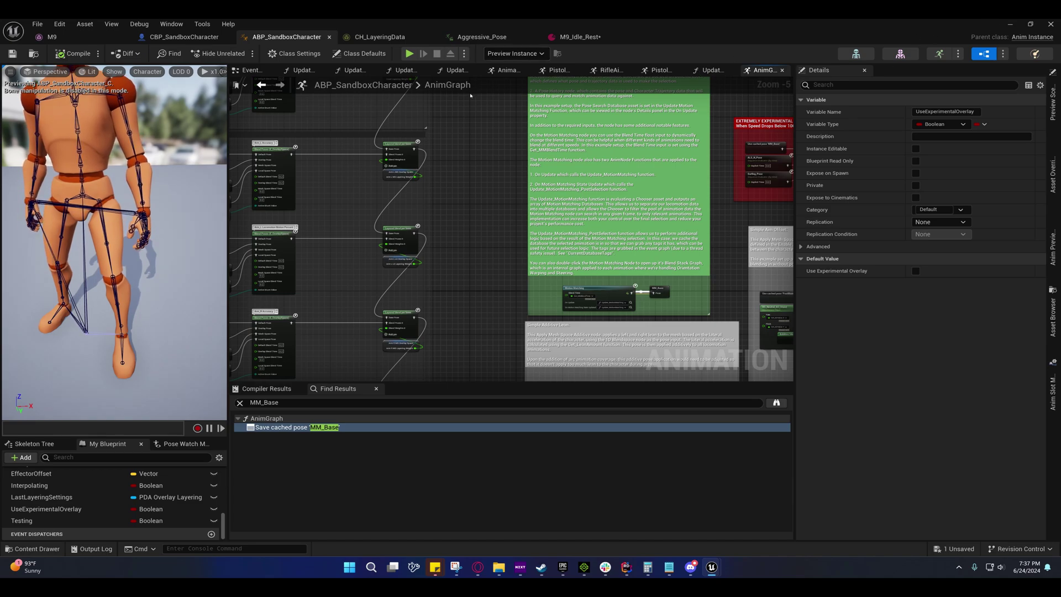
right_click_drag(463, 135, 574, 210)
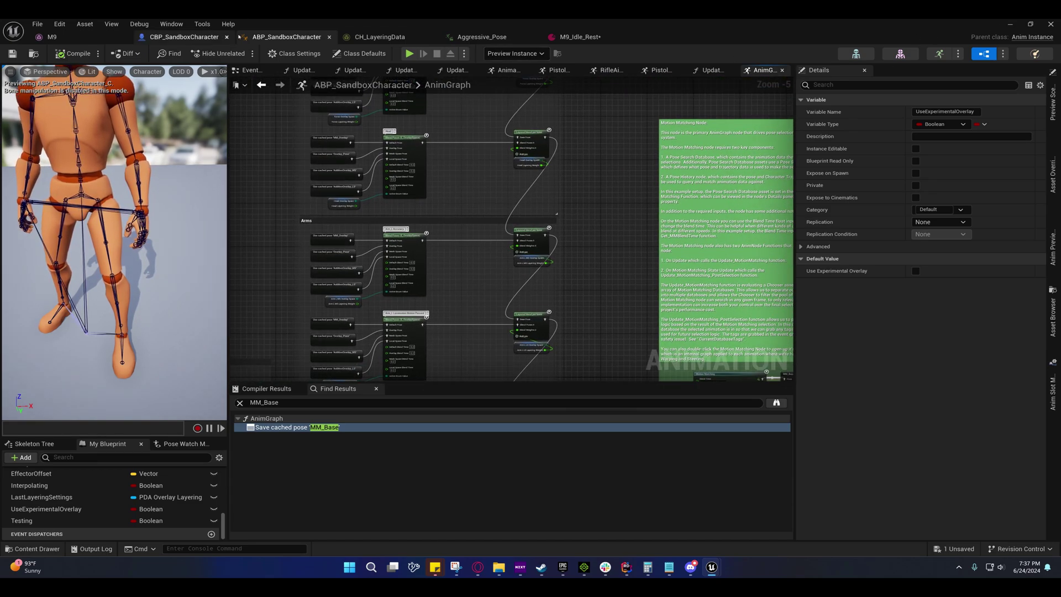
Open CBP_SandboxCharacter's Basic Projectile function and inspect the Camera Based Projectiles variable feeding the Select Rotator node
left_click(182, 36)
scroll(376, 154, "up", 3)
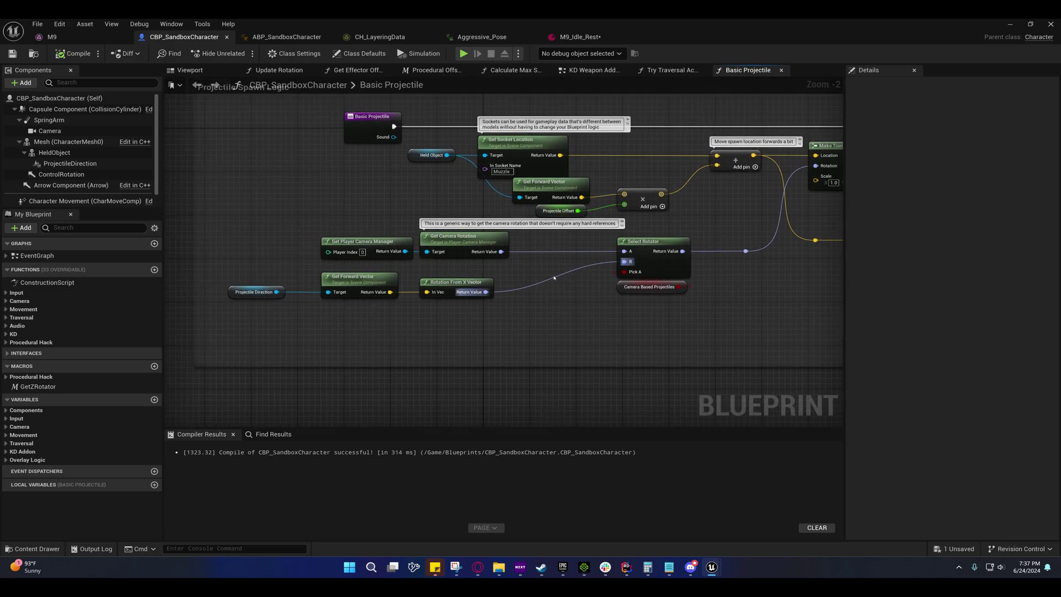
right_click_drag(594, 286, 523, 284)
left_click(503, 289)
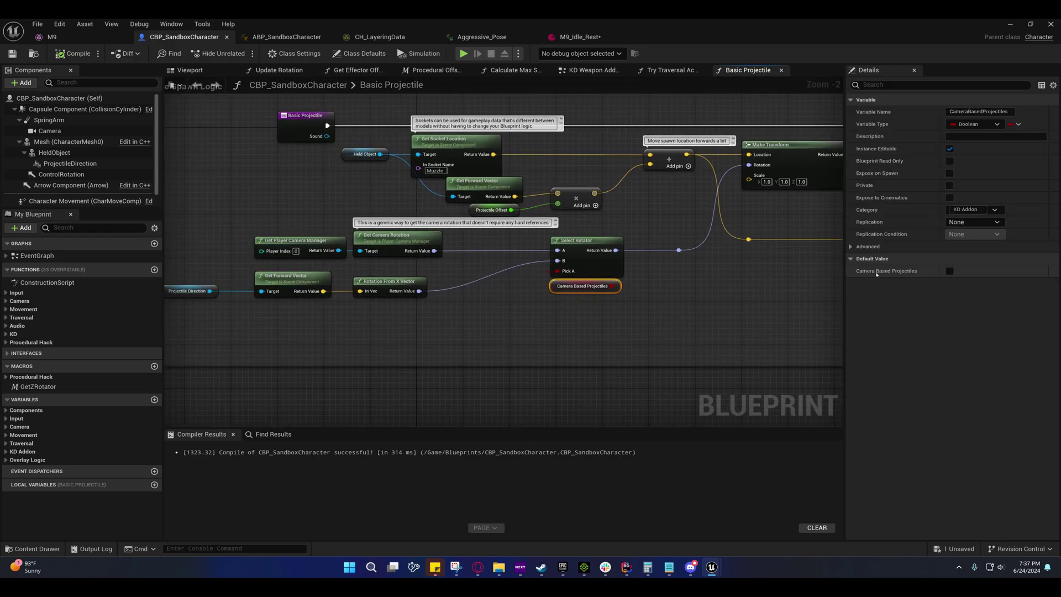
Inspect the ProjectileDirection component under HeldObject that feeds the Get Forward Vector node in Basic Projectile
right_click_drag(204, 282, 327, 264)
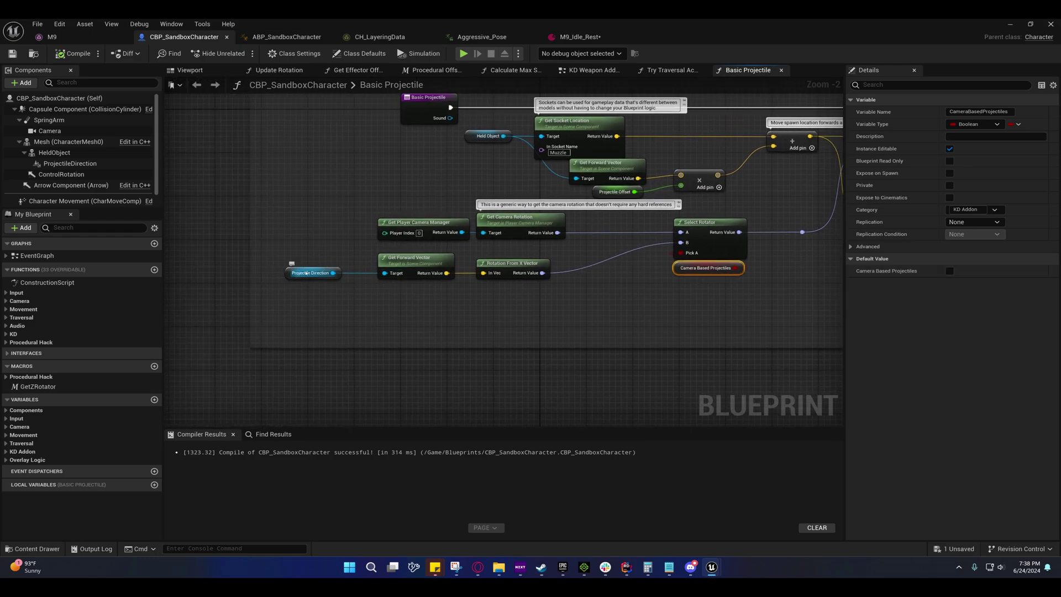
left_click(65, 164)
left_click(64, 164)
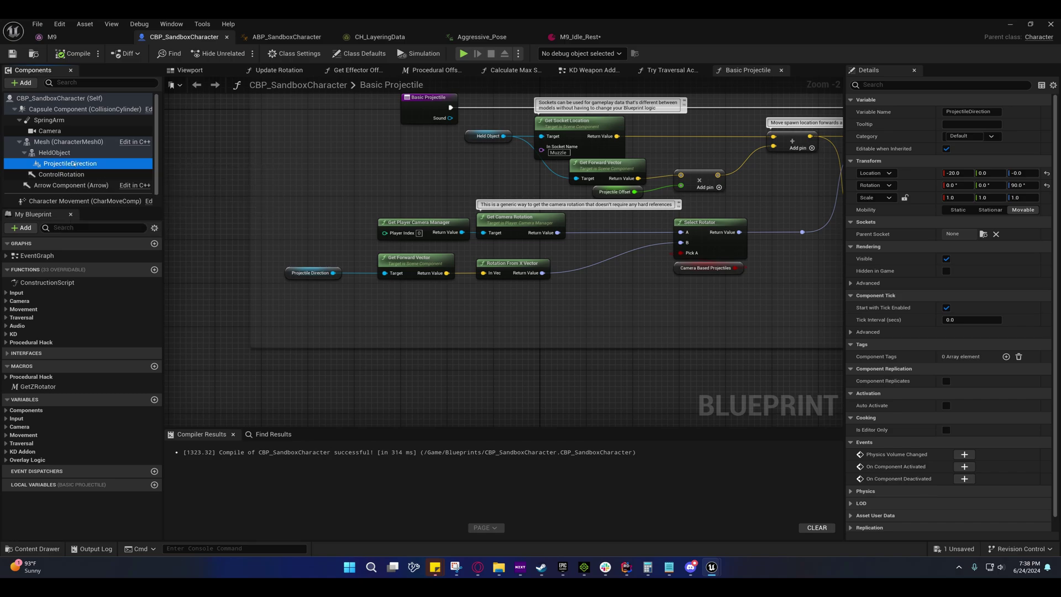
mouse_move(424, 204)
right_mouse_down()
mouse_move(311, 191)
mouse_move(418, 206)
right_mouse_up()
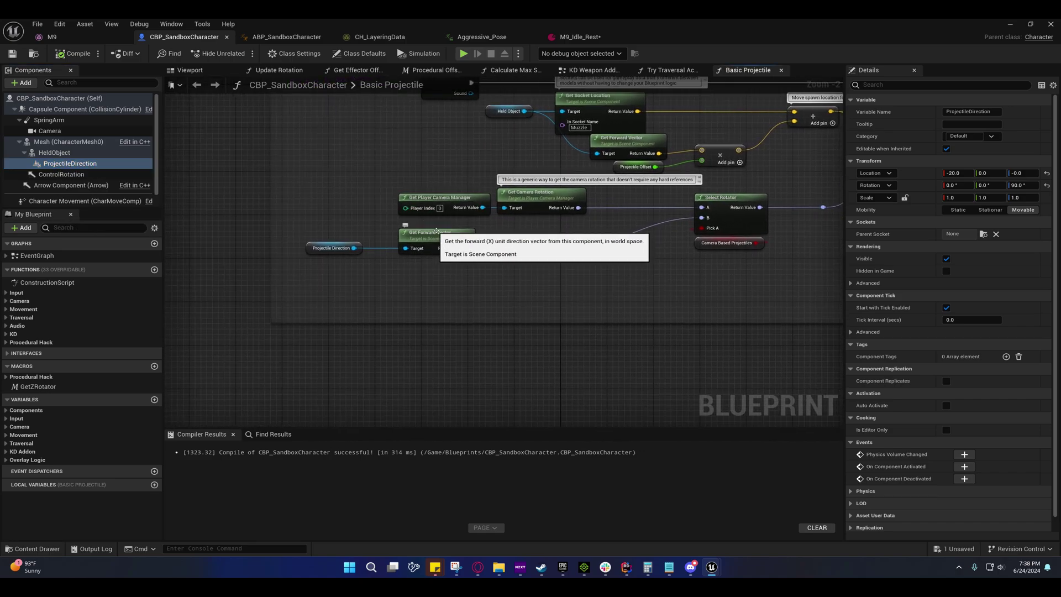
Examine the camera-rotation and forward-vector branches leading into the Select Rotator node of the Basic Projectile function
right_click_drag(593, 304, 467, 292)
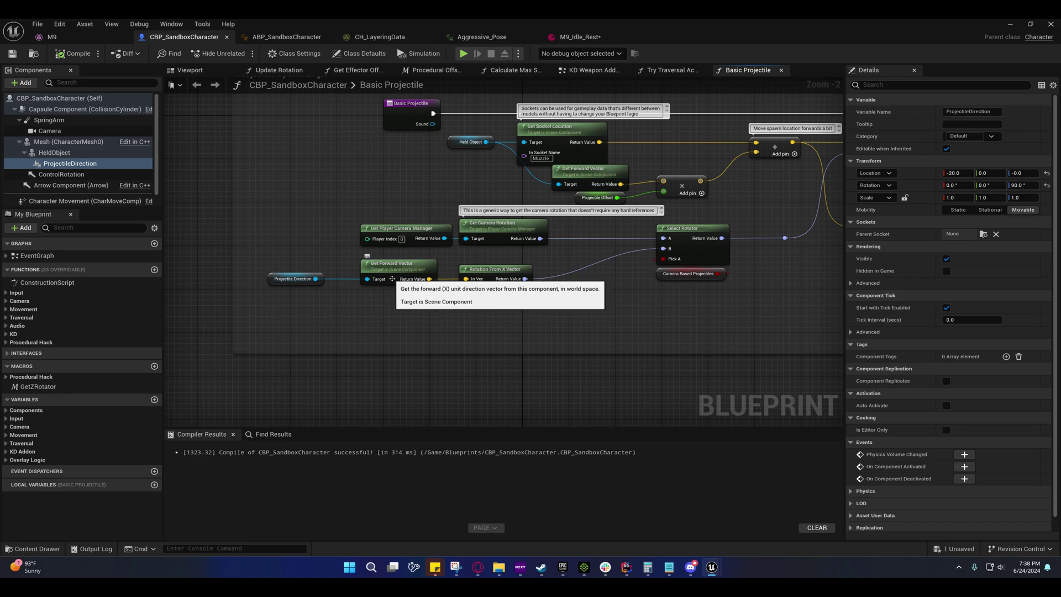
right_click_drag(301, 261, 334, 259)
left_click_drag(326, 253, 478, 252)
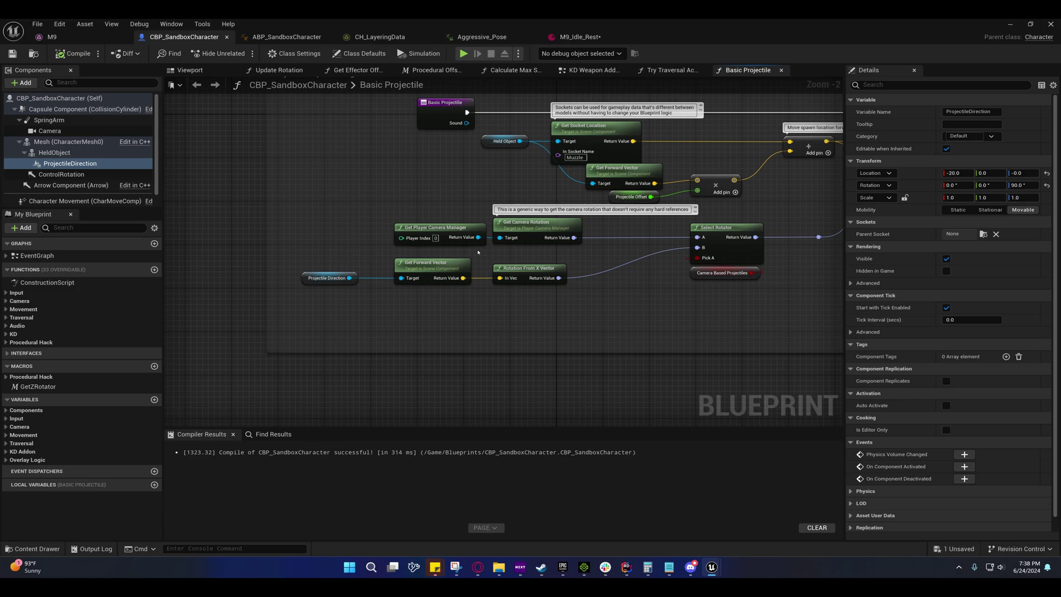
right_click_drag(479, 252, 460, 245)
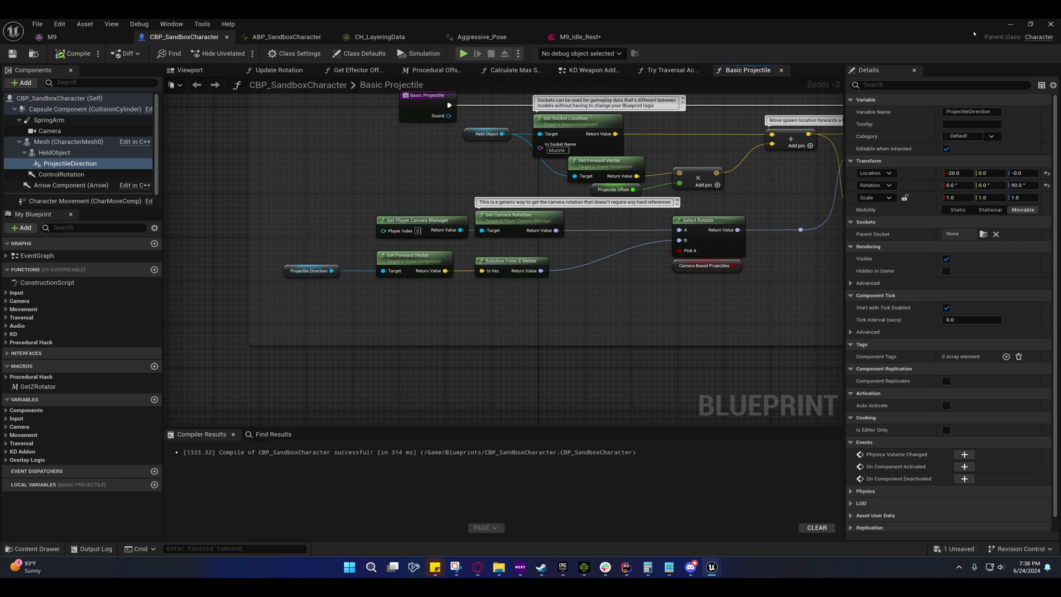
right_click_drag(643, 278, 606, 283)
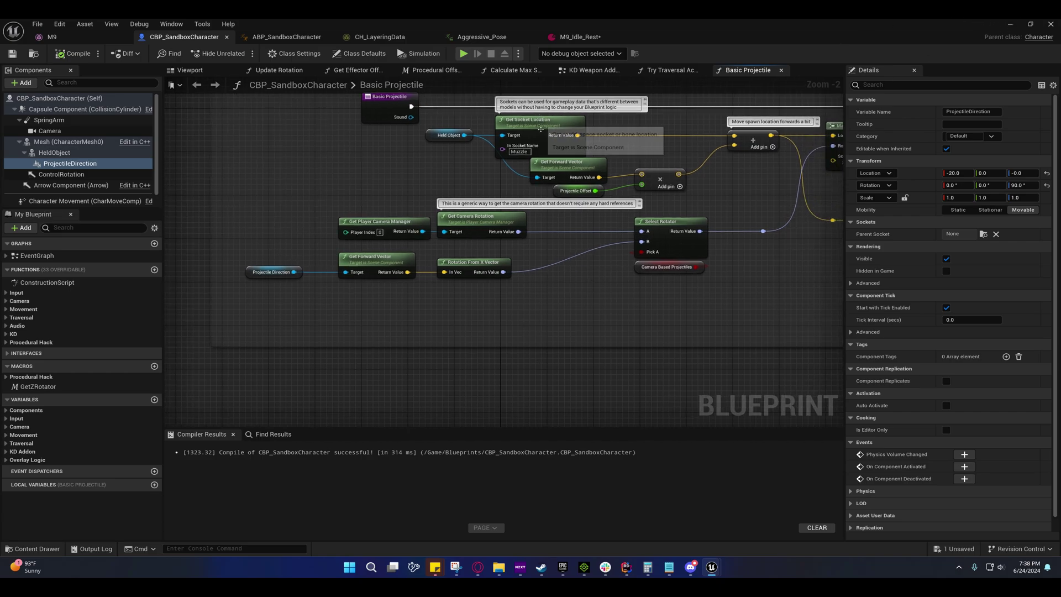
right_click_drag(576, 319, 628, 235)
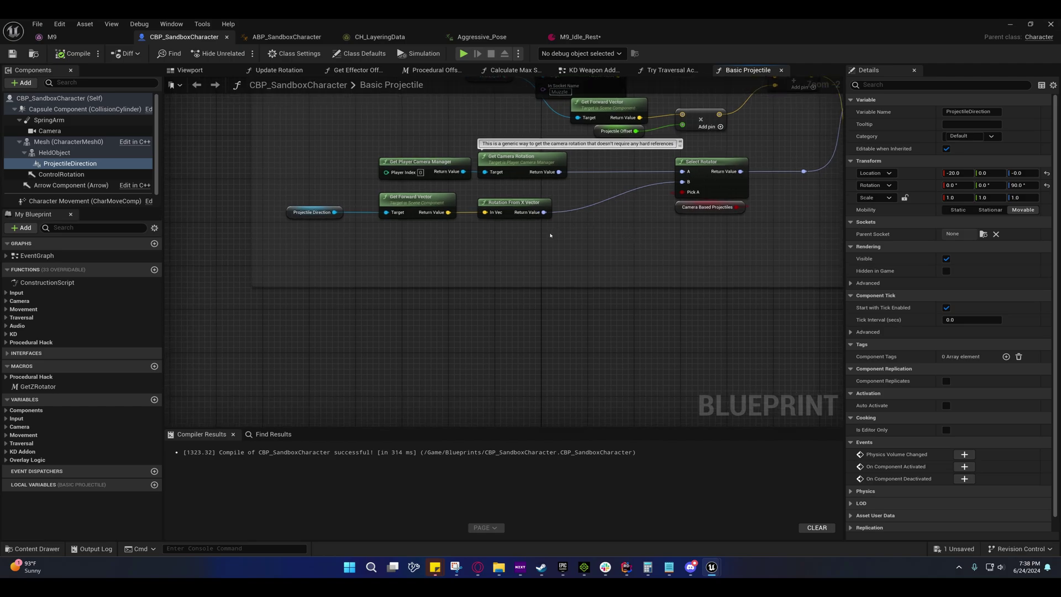
right_click_drag(550, 235, 275, 239)
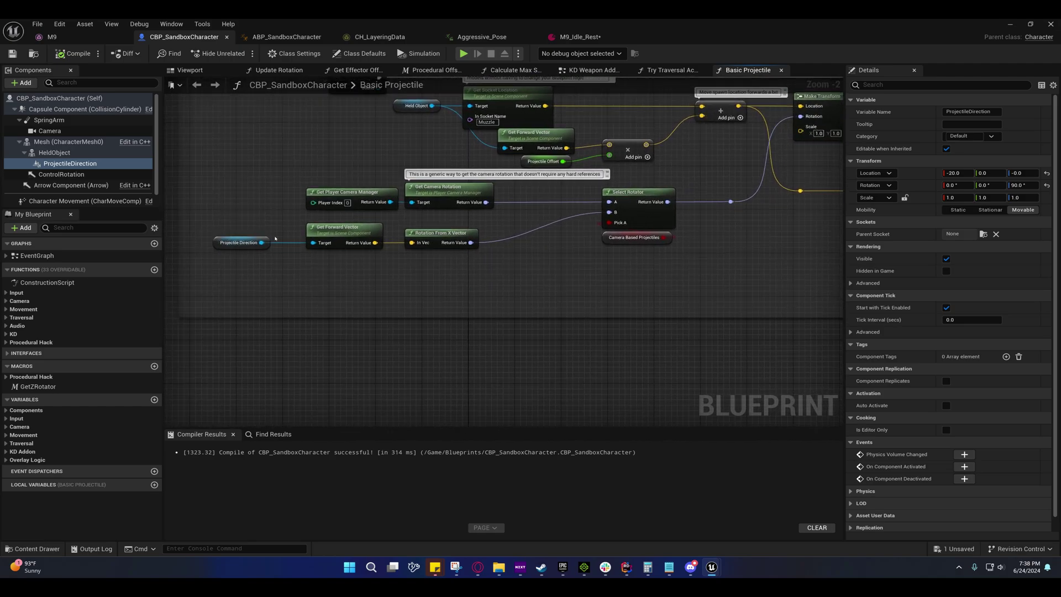
View the ProjectileDirection component on the character in the blueprint viewport, and return to the Basic Projectile function
left_click(189, 70)
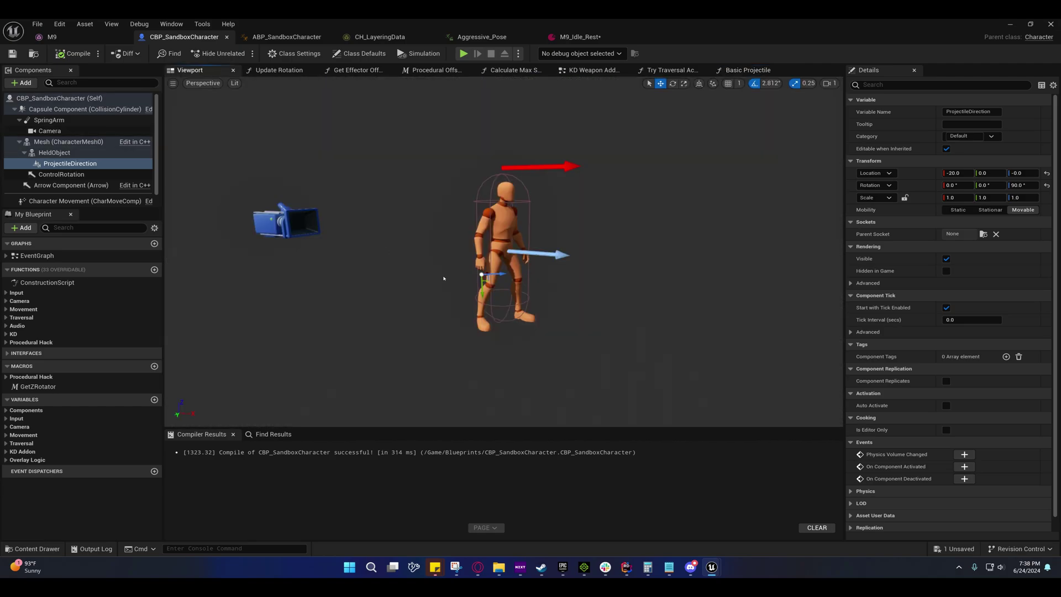
left_click(296, 71)
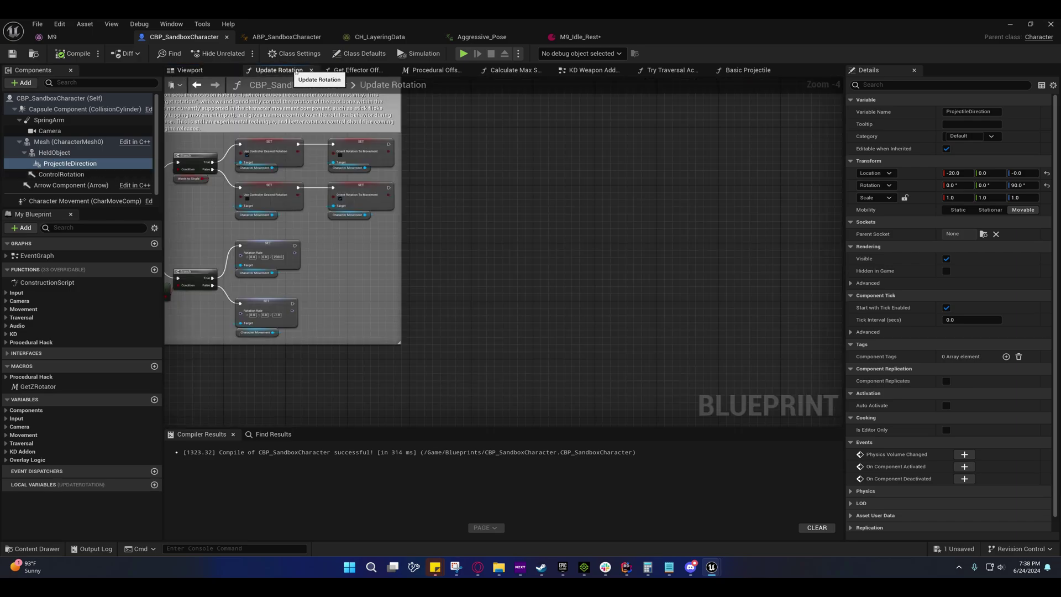
left_click(748, 70)
Switch the default value of Camera Based Projectiles on and back off, and compile CBP_SandboxCharacter
left_click(535, 246)
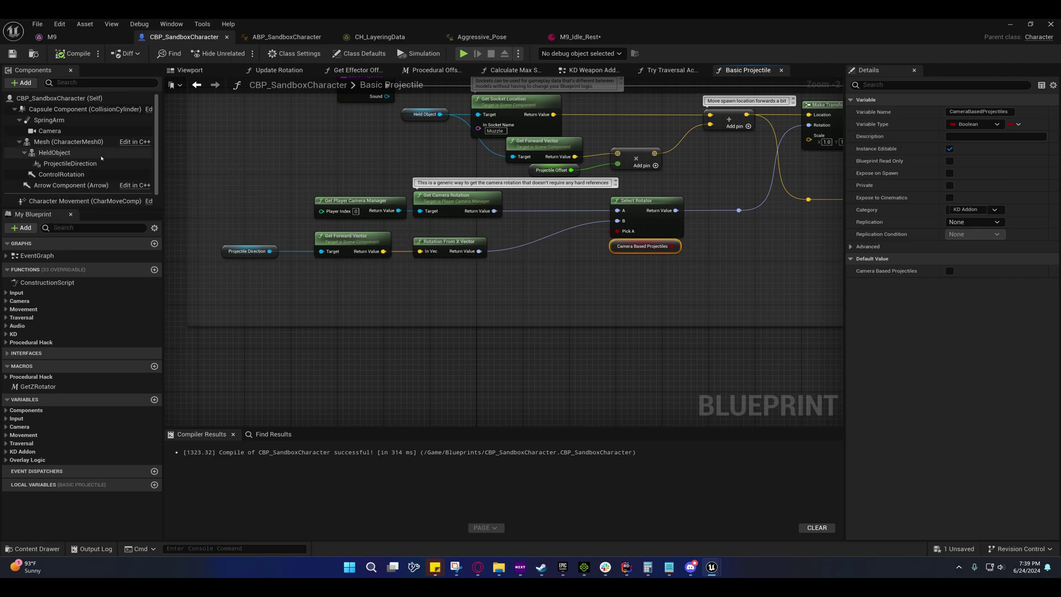
right_click_drag(633, 243, 597, 283)
left_click(950, 271)
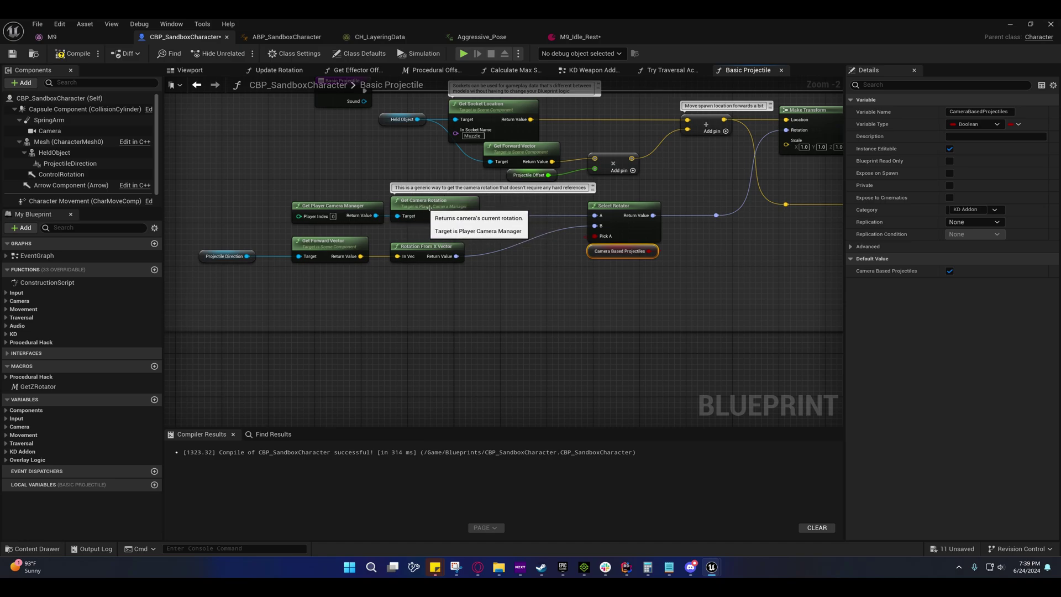
left_click(950, 271)
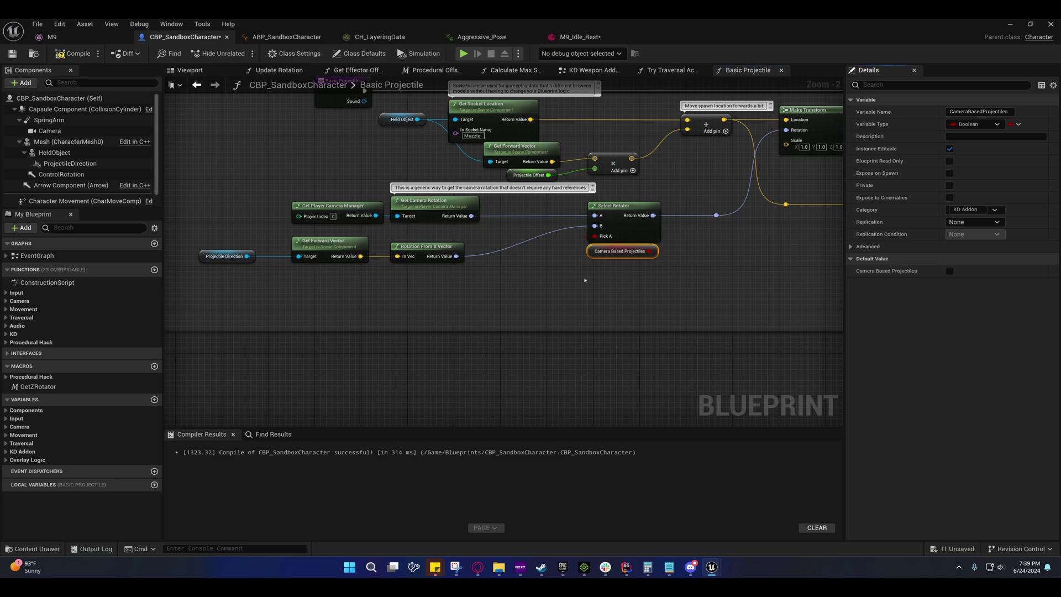
right_click_drag(585, 280, 692, 292)
left_click(75, 55)
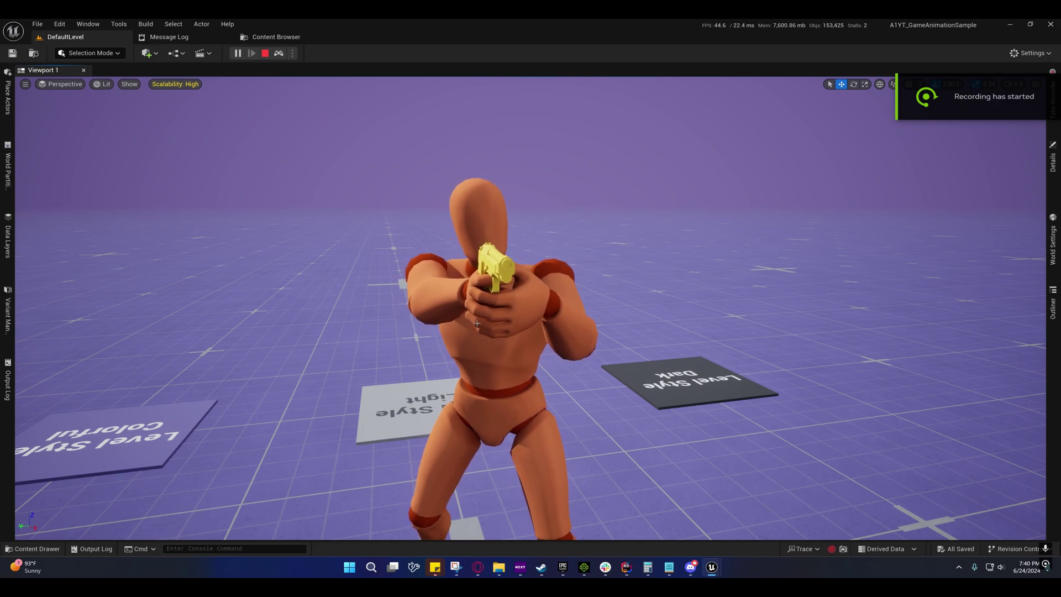
Move the pistol-aiming character and turn the camera around it in the running DefaultLevel simulation to view its pose
key("a")
right_click_drag(486, 334, 542, 331)
key("w")
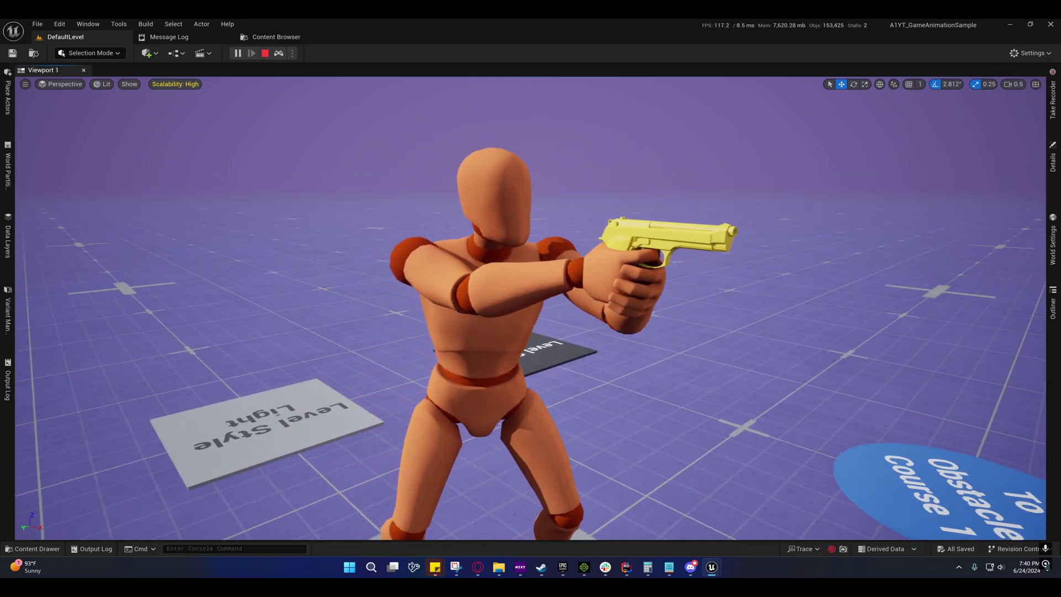